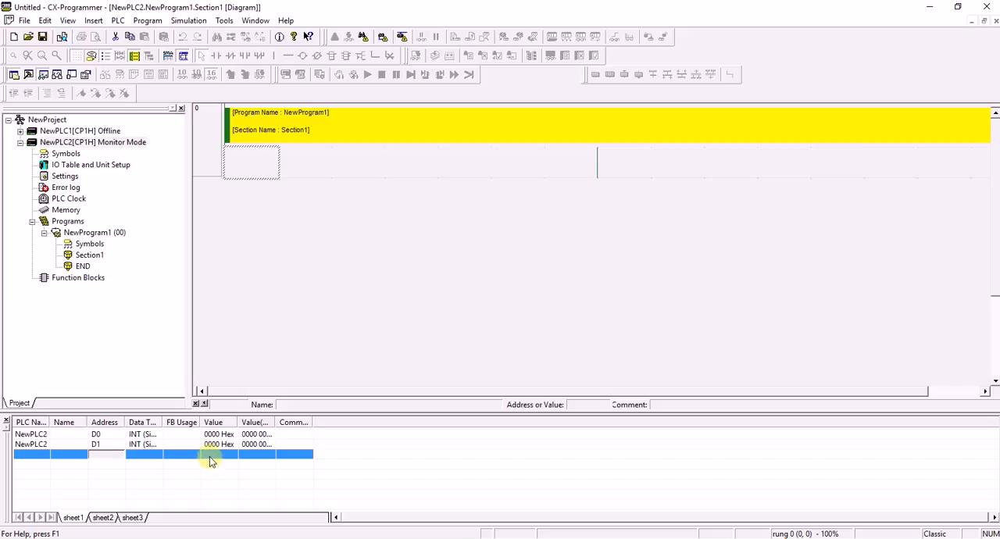
# Switch to NB-Designer and bring up the PowerPoint network diagram beside it for reference.
pyautogui.click(571, 538)
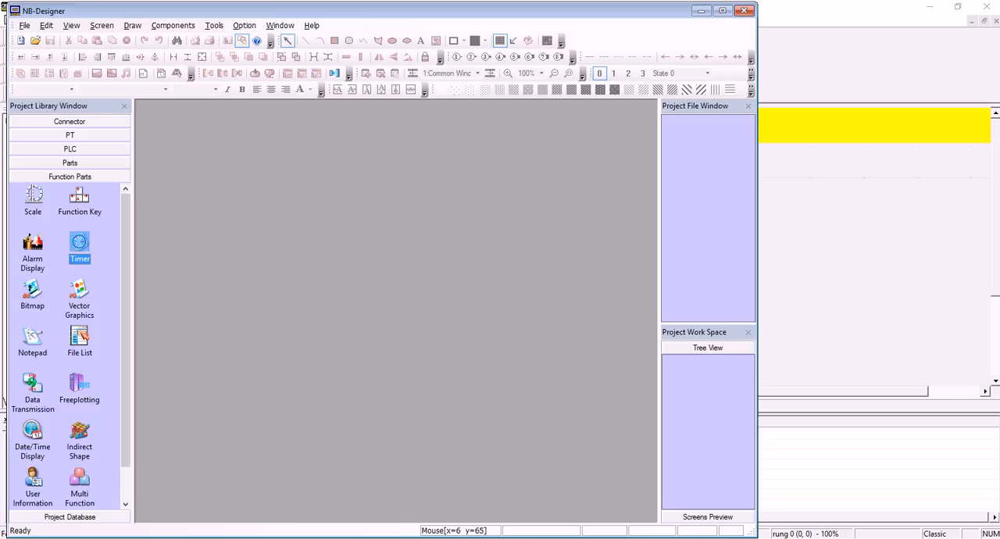
pyautogui.click(619, 537)
pyautogui.click(288, 291)
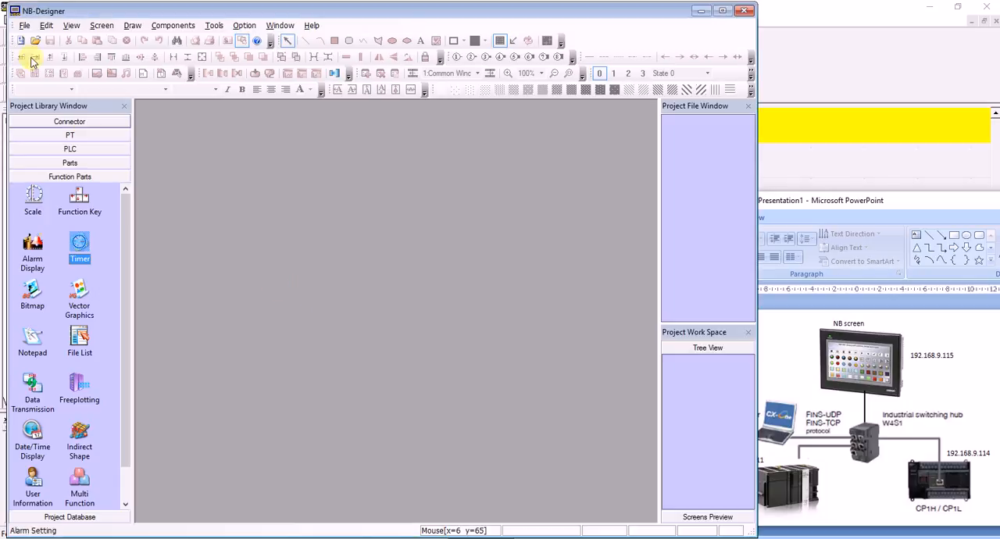
# Create a new NB-Designer project named test in the default project path.
pyautogui.click(24, 25)
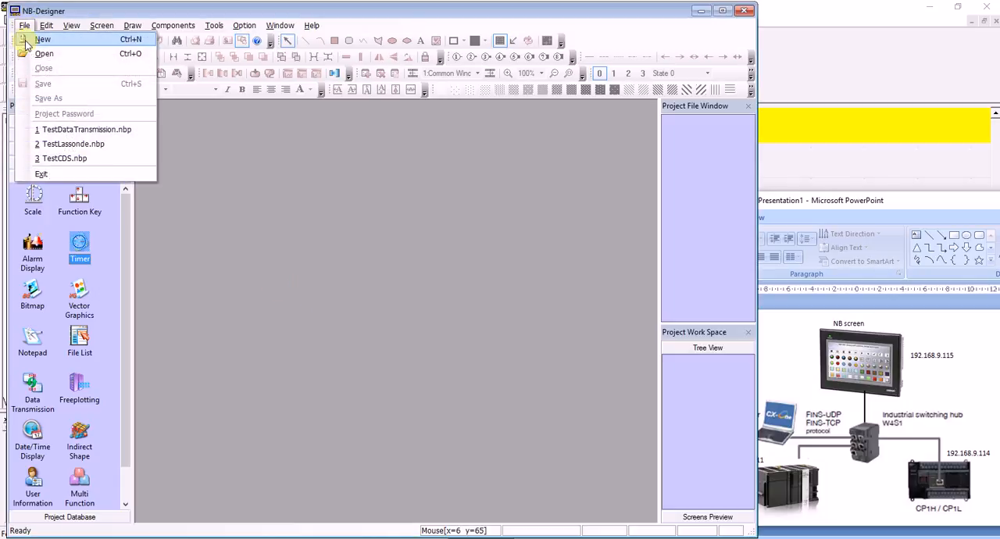
pyautogui.click(41, 39)
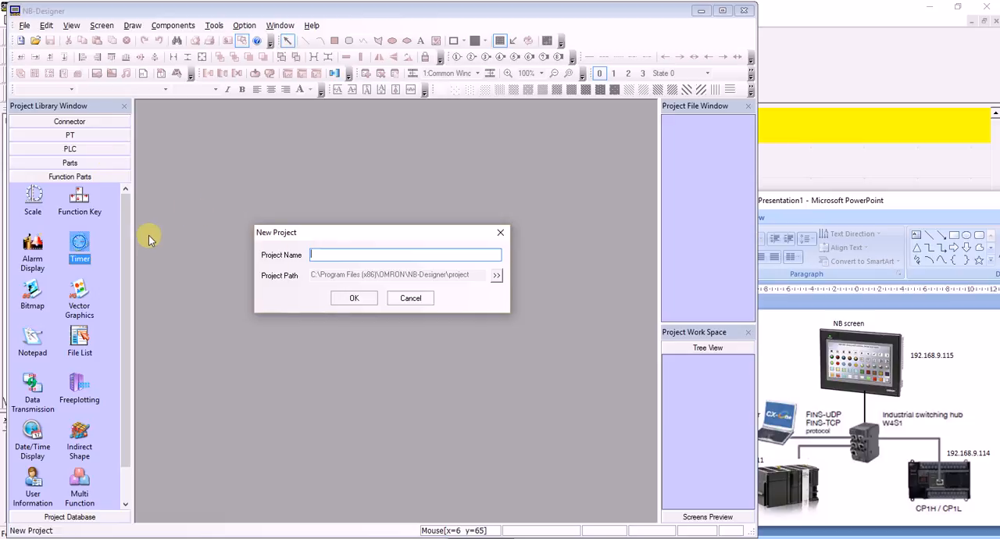
pyautogui.write('test')
pyautogui.press('Return')
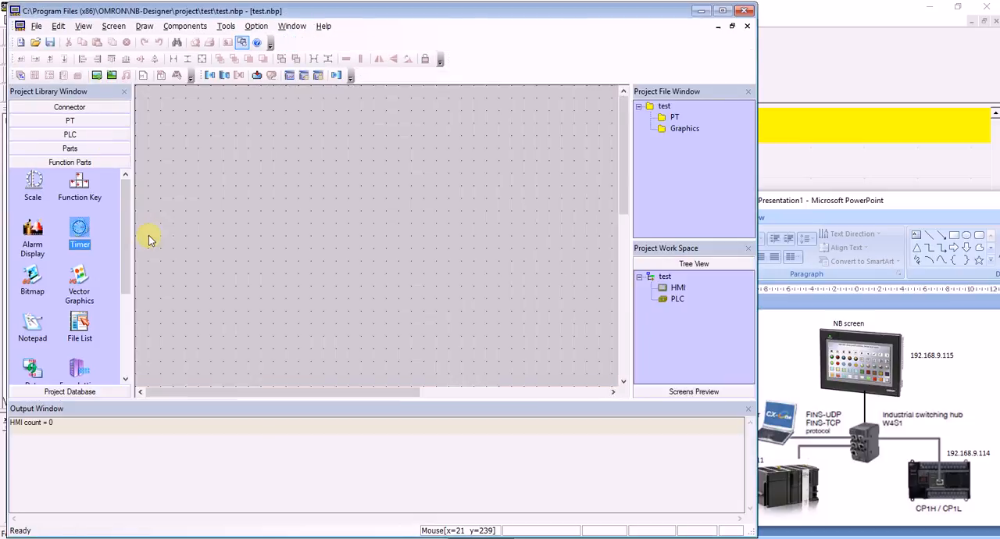
# Add an NB7W-TW01B touch panel to the project and position it in the upper part of the layout.
pyautogui.click(72, 122)
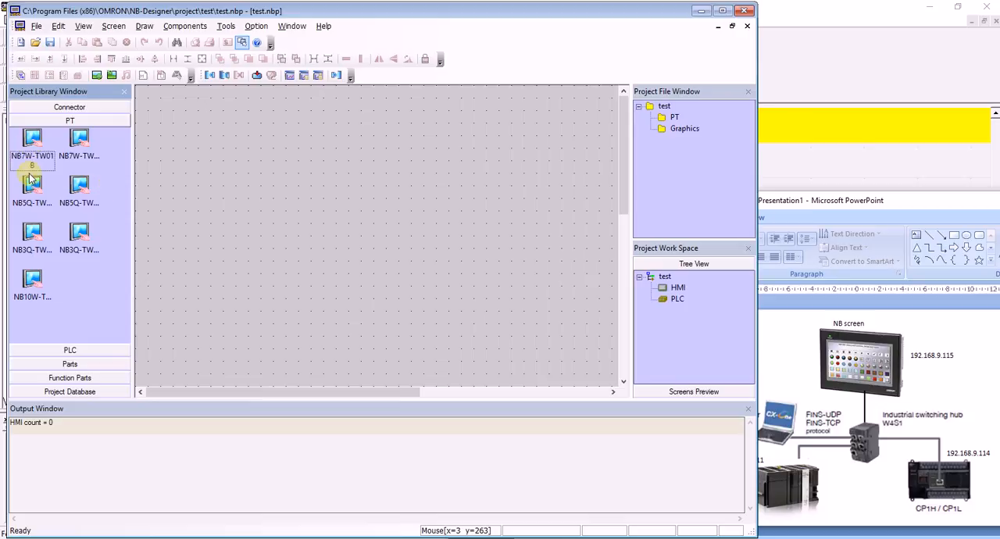
pyautogui.click(39, 143)
pyautogui.moveTo(39, 143); pyautogui.dragTo(293, 164)
pyautogui.click(436, 278)
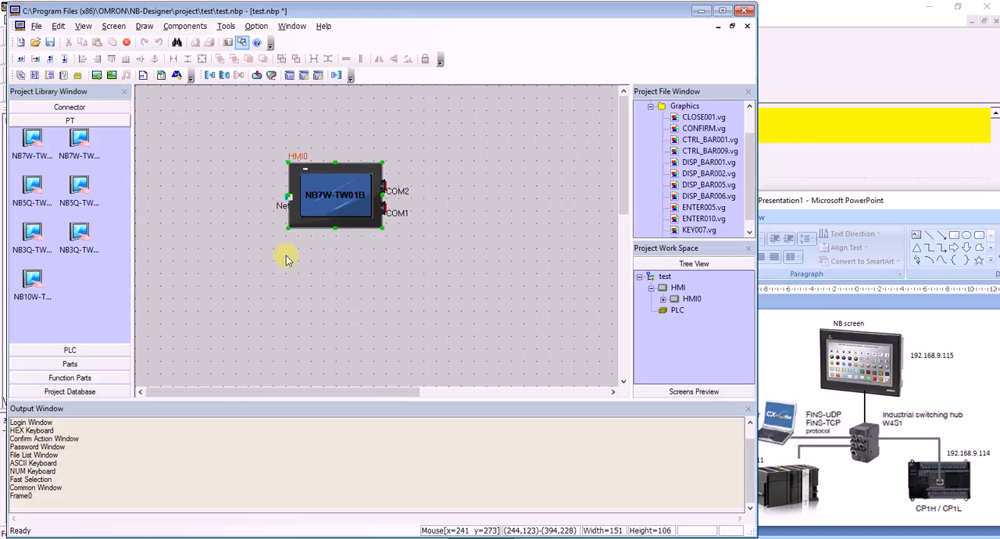
pyautogui.moveTo(321, 188); pyautogui.dragTo(291, 156)
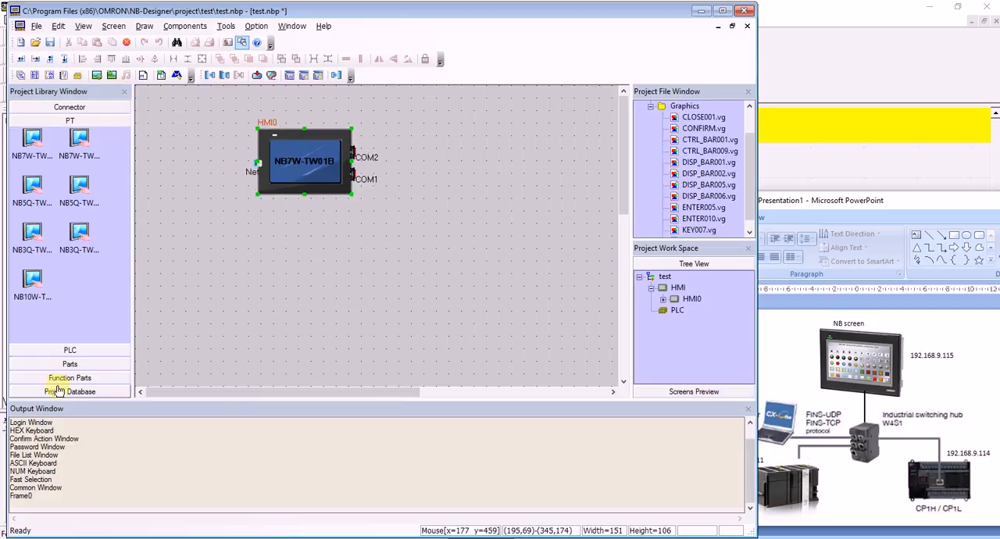
# Add an OMRON CJ/CS/NJ Series Ethernet(UDP Slave) PLC below the panel and an OMRON CP Series Ethernet(UDP Slave) PLC beneath it.
pyautogui.click(62, 350)
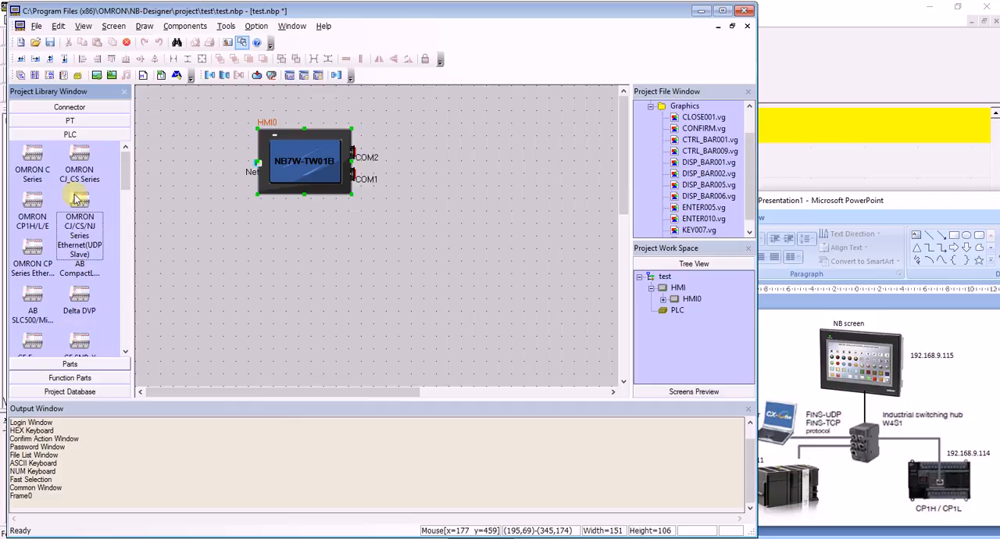
pyautogui.moveTo(82, 211); pyautogui.dragTo(285, 244)
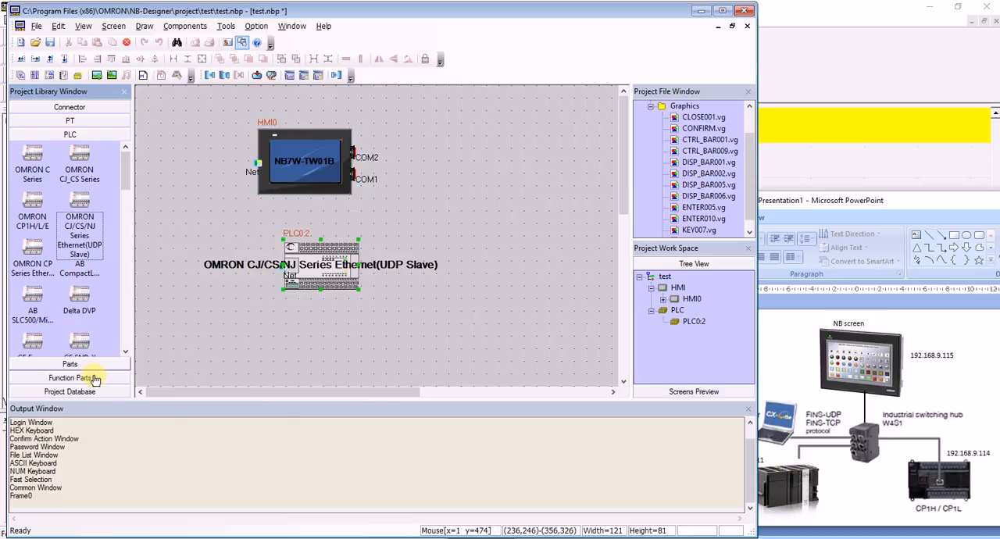
pyautogui.click(32, 254)
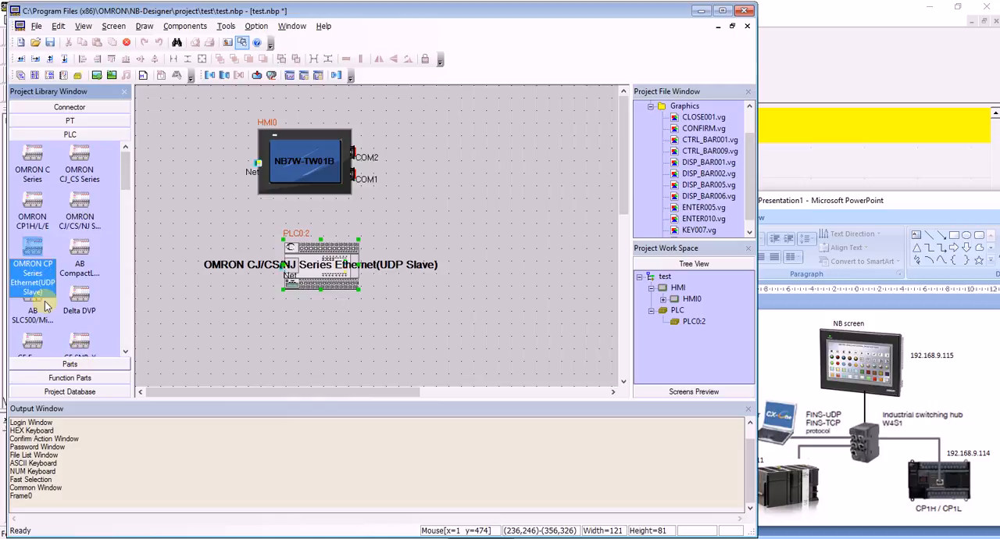
pyautogui.moveTo(31, 256); pyautogui.dragTo(303, 332)
pyautogui.moveTo(331, 373); pyautogui.dragTo(289, 350)
# Set the CP Series PLC's node ID to 114 and its IP address to 192.168.9.114.
pyautogui.doubleClick(289, 349)
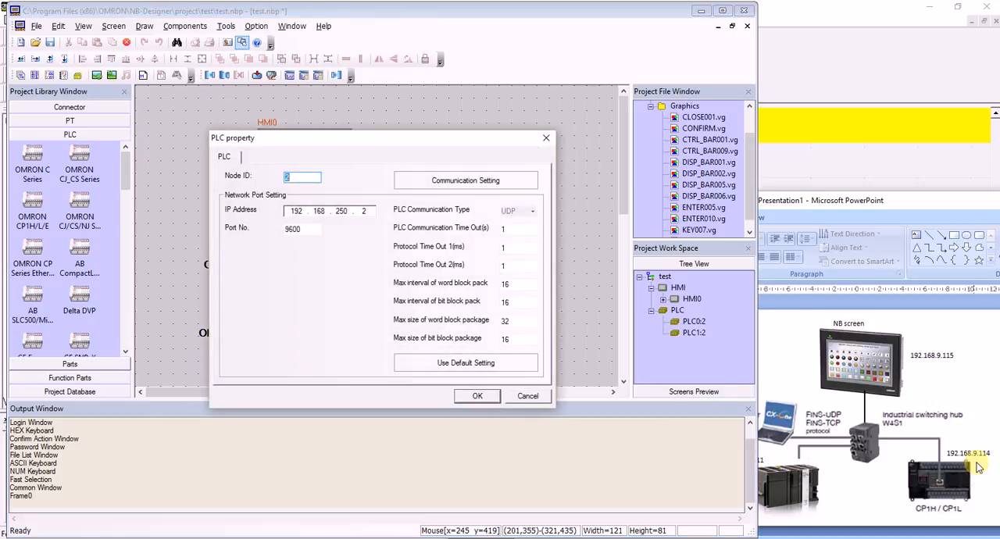
pyautogui.write('14')
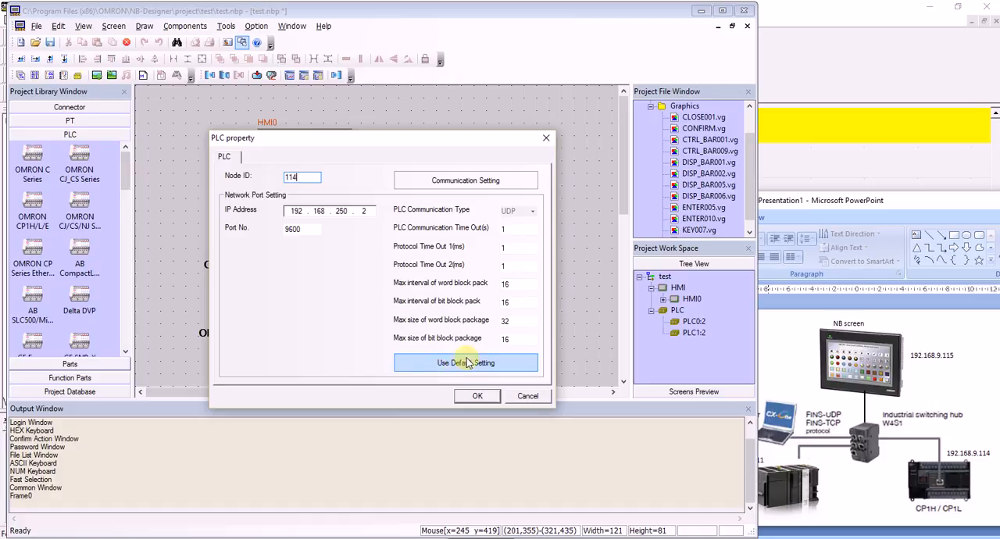
pyautogui.click(341, 211)
pyautogui.write('9')
pyautogui.click(366, 212)
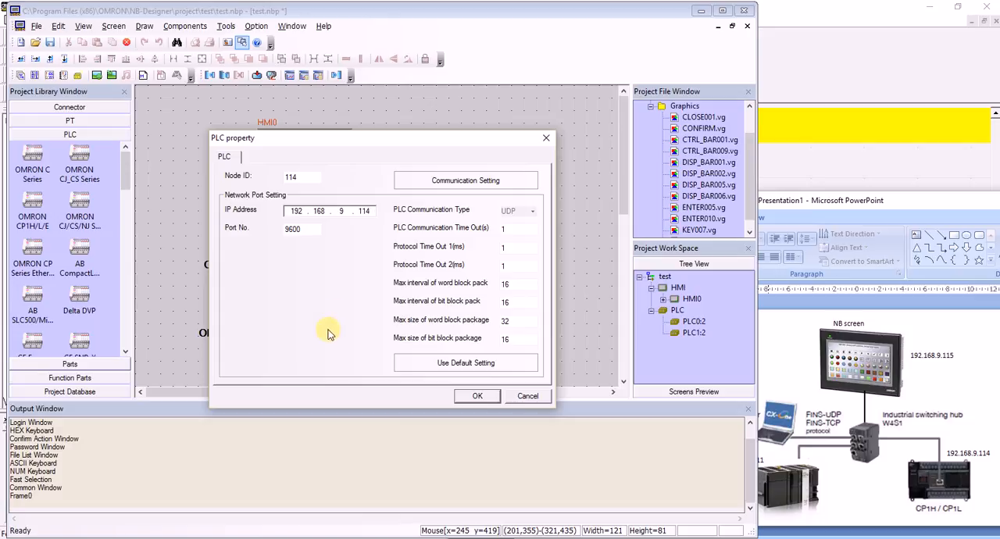
# Add PLC1 to the network communication settings, apply its properties, and align it under the CJ/CS/NJ PLC.
pyautogui.click(437, 186)
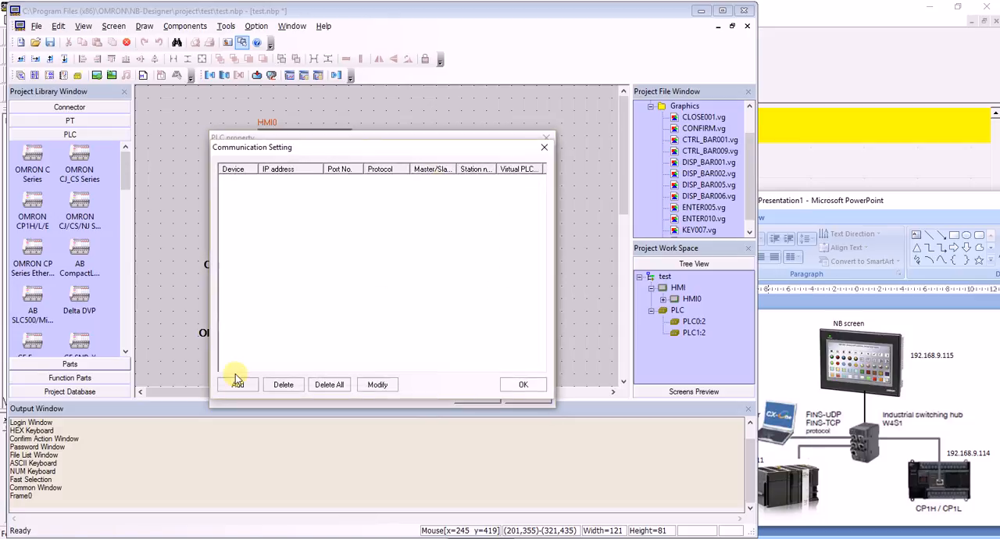
pyautogui.click(238, 384)
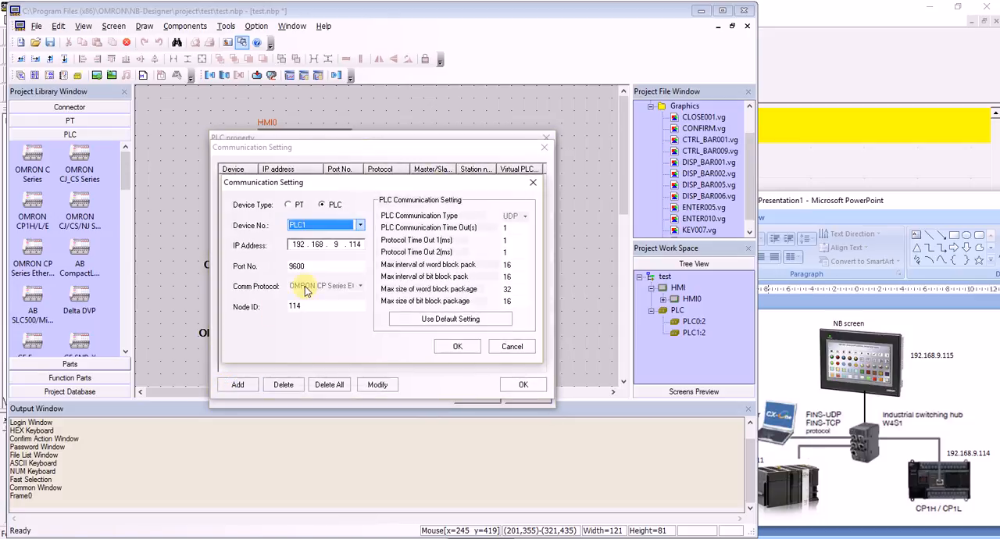
pyautogui.click(459, 348)
pyautogui.click(508, 386)
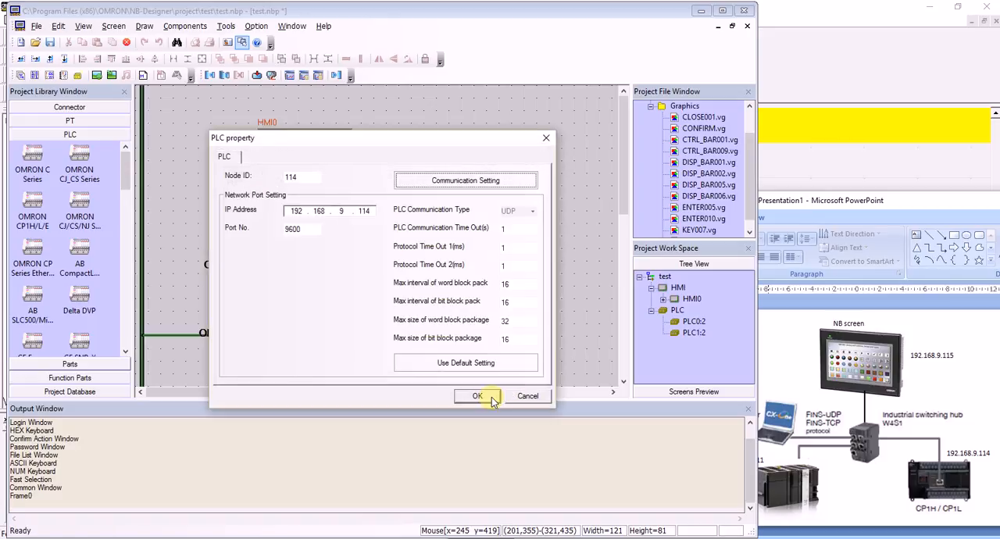
pyautogui.click(477, 395)
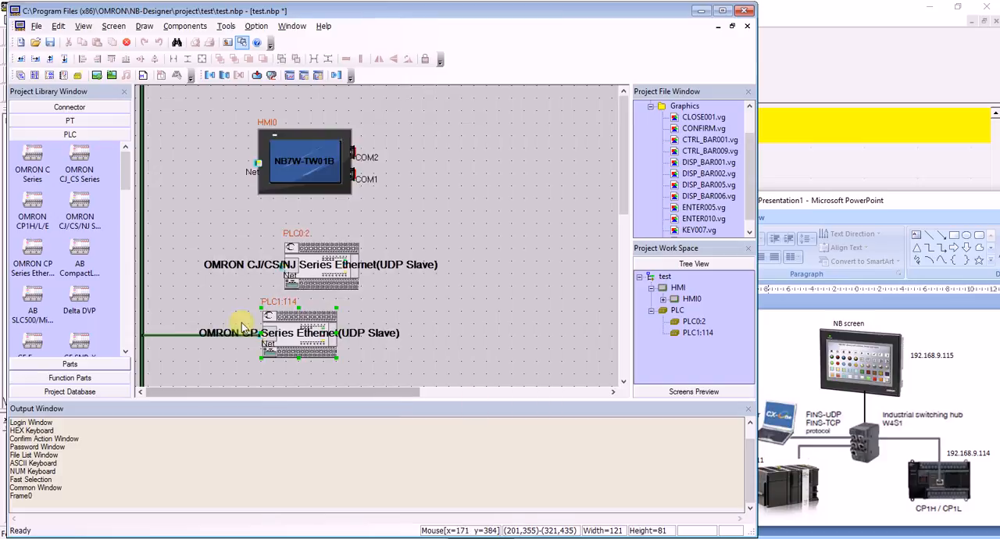
pyautogui.moveTo(275, 342); pyautogui.dragTo(312, 346)
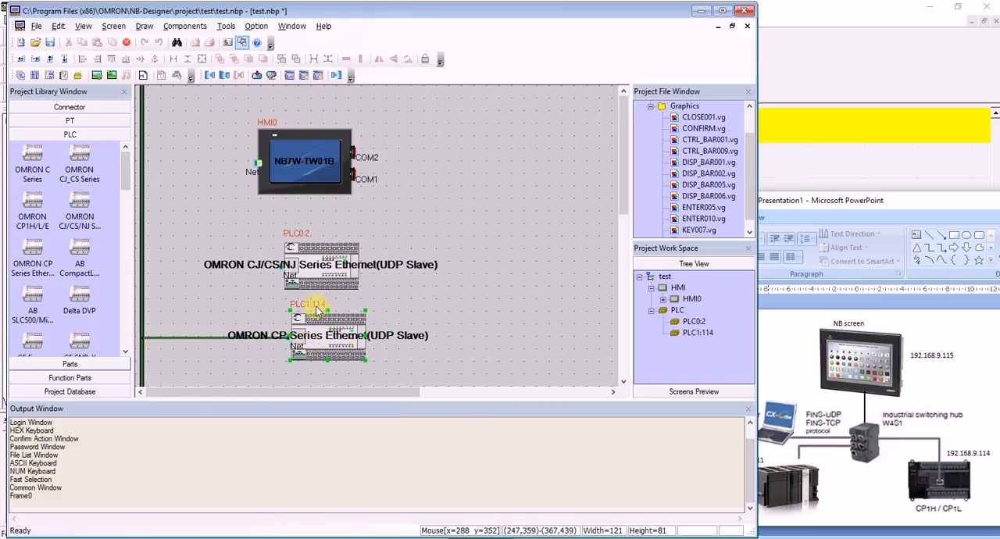
# Set the CJ/CS/NJ Series PLC's IP address to 192.168.9.11 and its node ID to 11.
pyautogui.doubleClick(326, 268)
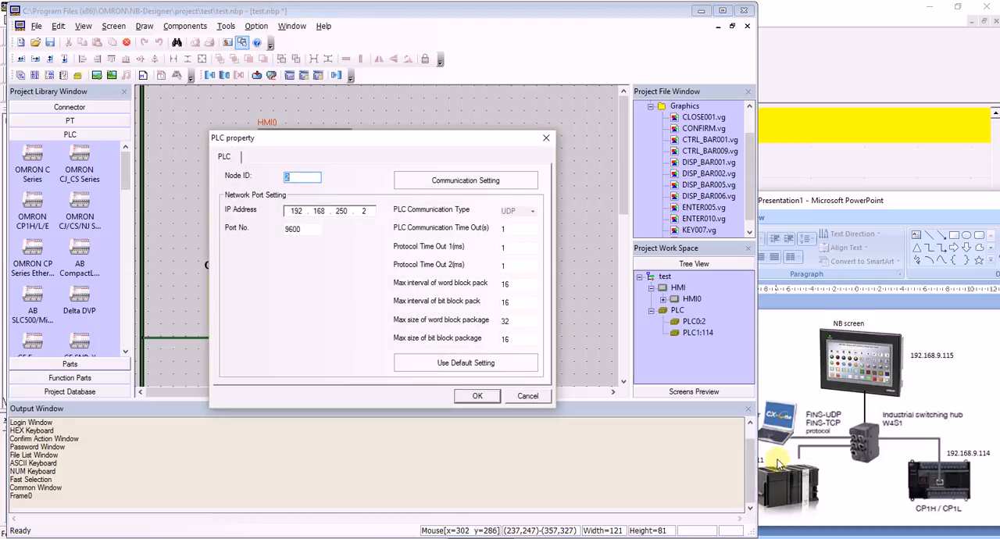
pyautogui.doubleClick(342, 211)
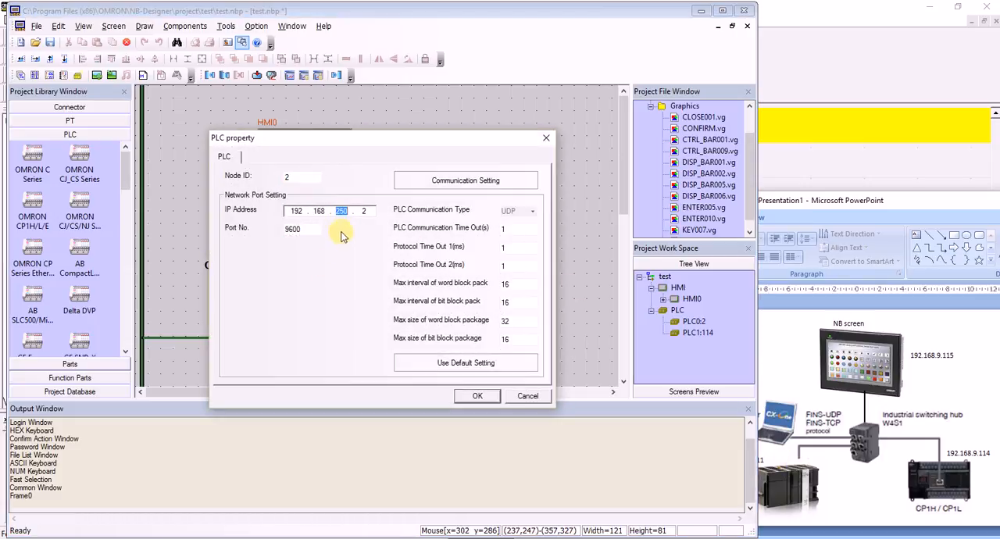
pyautogui.write('1')
pyautogui.click(353, 213)
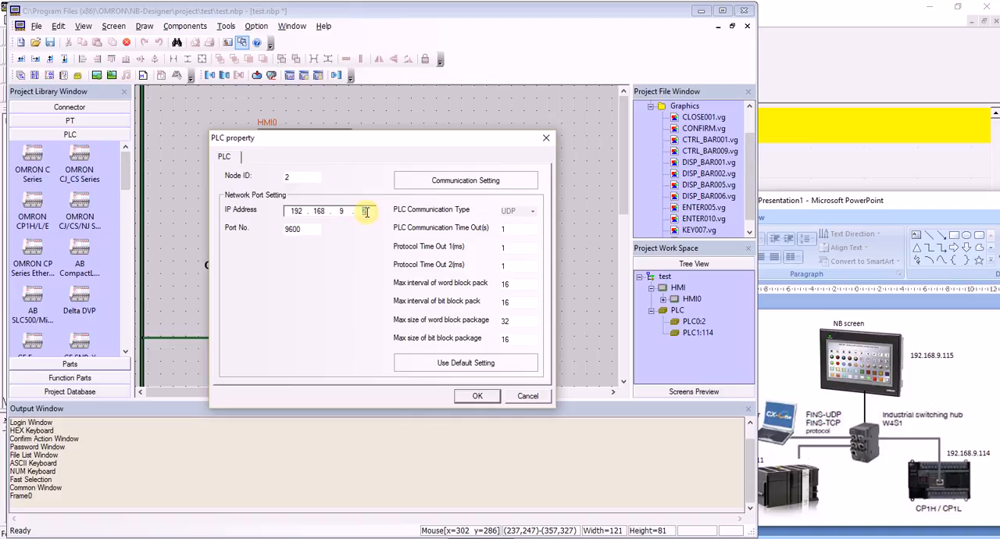
pyautogui.doubleClick(277, 180)
pyautogui.write('11')
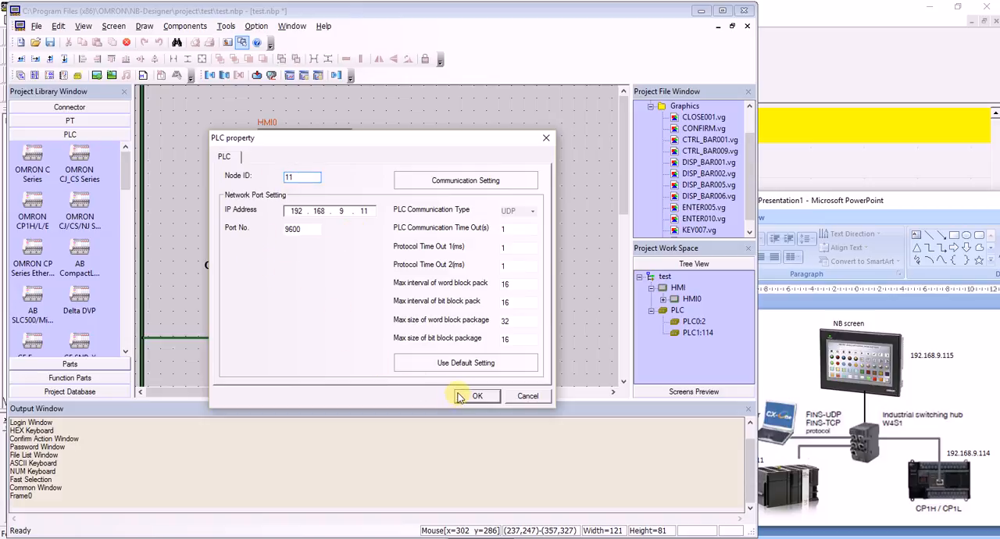
# Add PLC0 to the network communication settings and apply the CJ/CS/NJ PLC's properties.
pyautogui.click(434, 178)
pyautogui.click(237, 384)
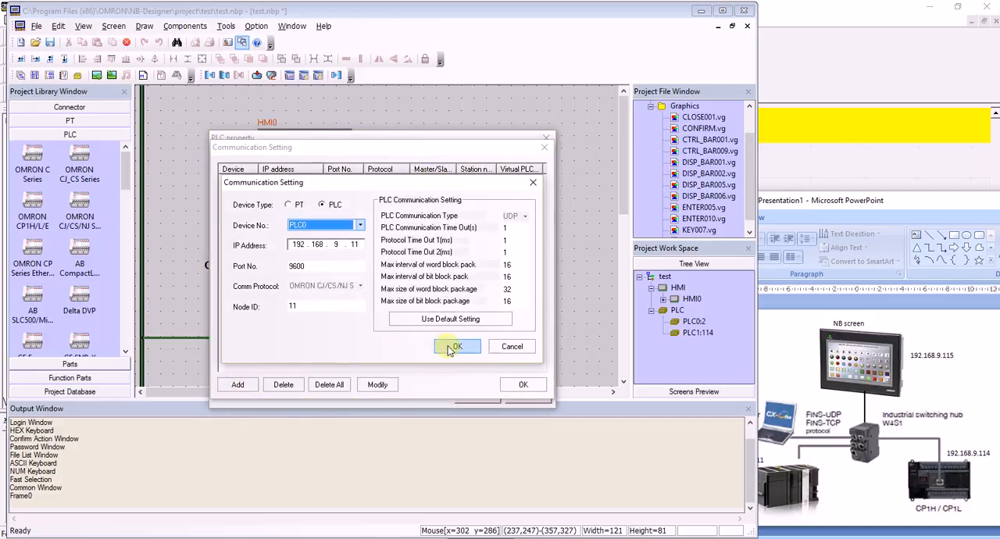
pyautogui.click(453, 347)
pyautogui.click(510, 384)
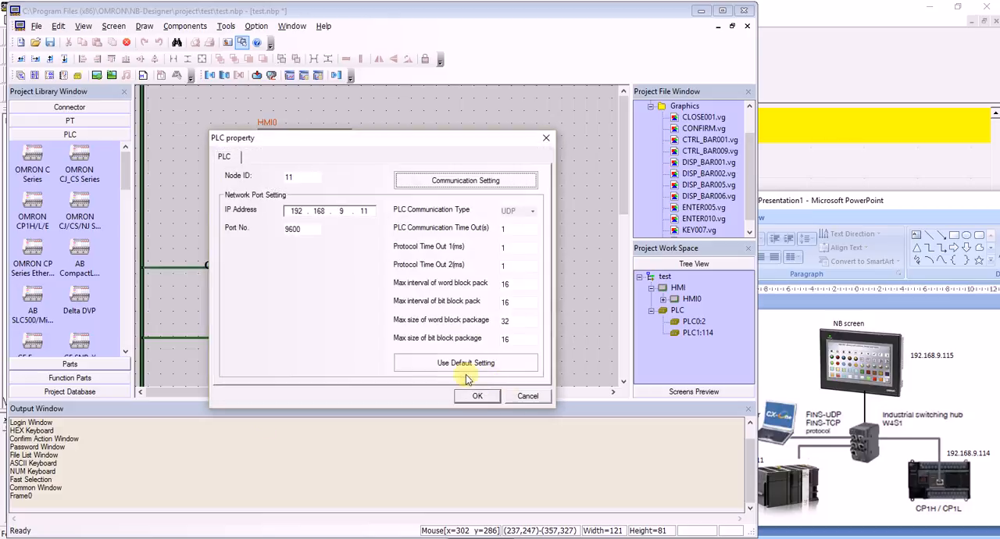
pyautogui.click(475, 395)
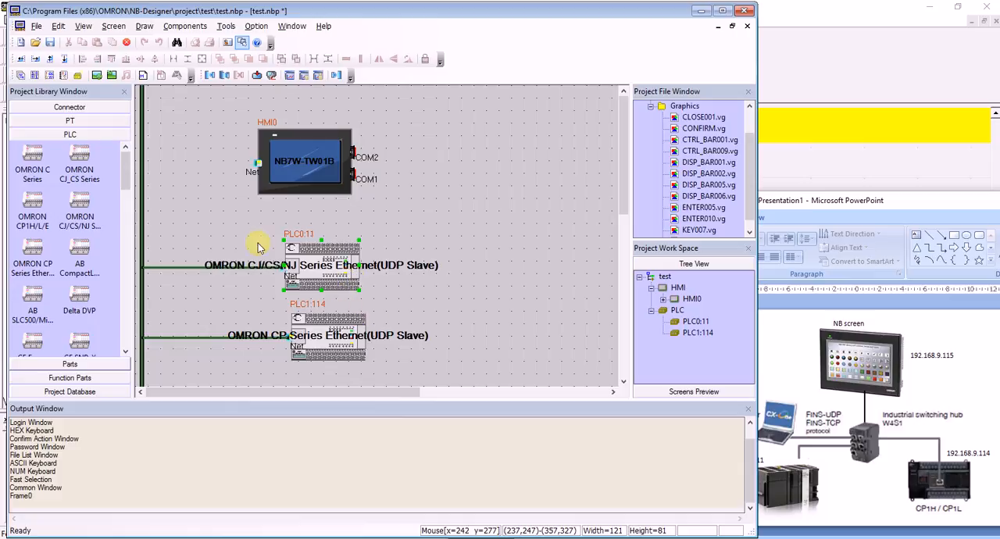
# Set the NB7W-TW01B panel's IP address to 192.168.9.115.
pyautogui.doubleClick(295, 159)
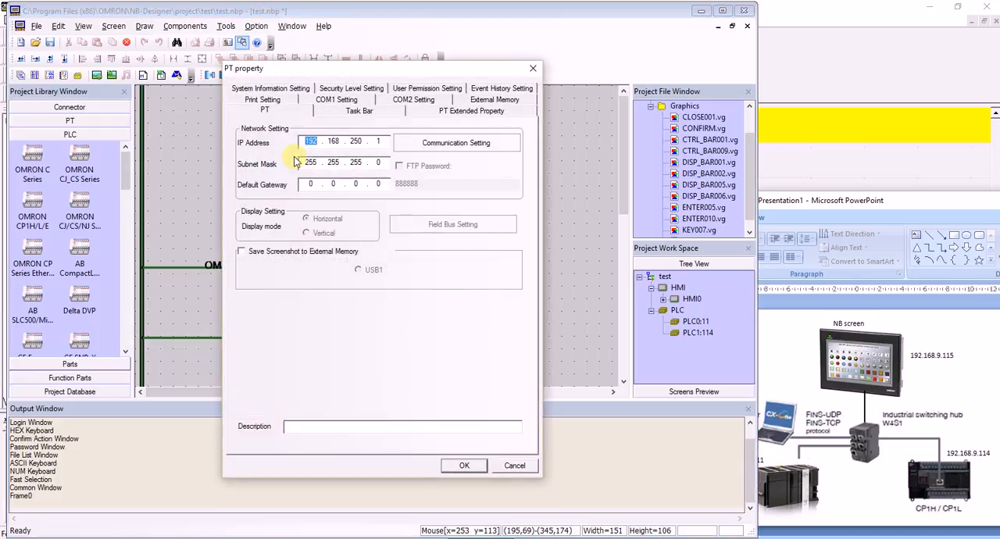
pyautogui.doubleClick(355, 142)
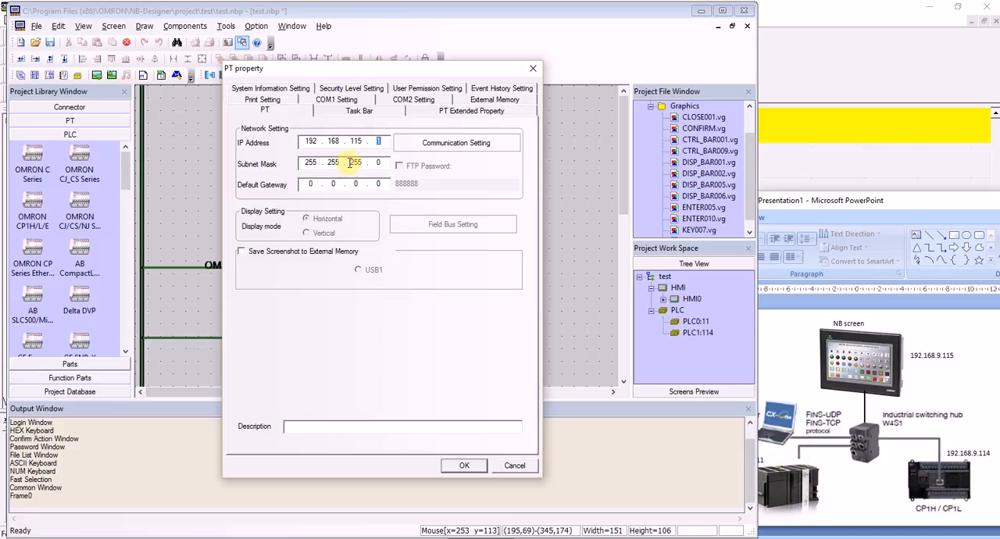
pyautogui.doubleClick(356, 141)
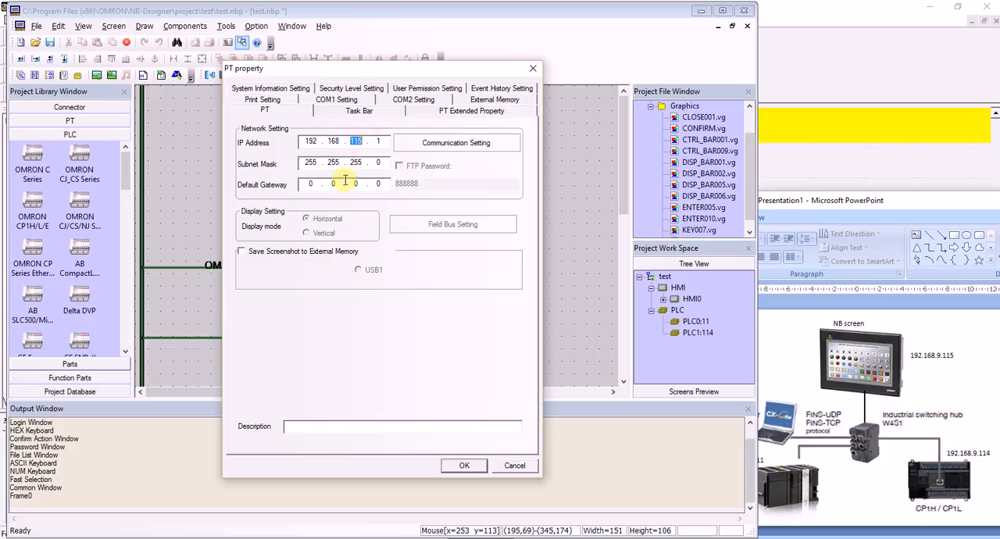
pyautogui.write('09 . 115')
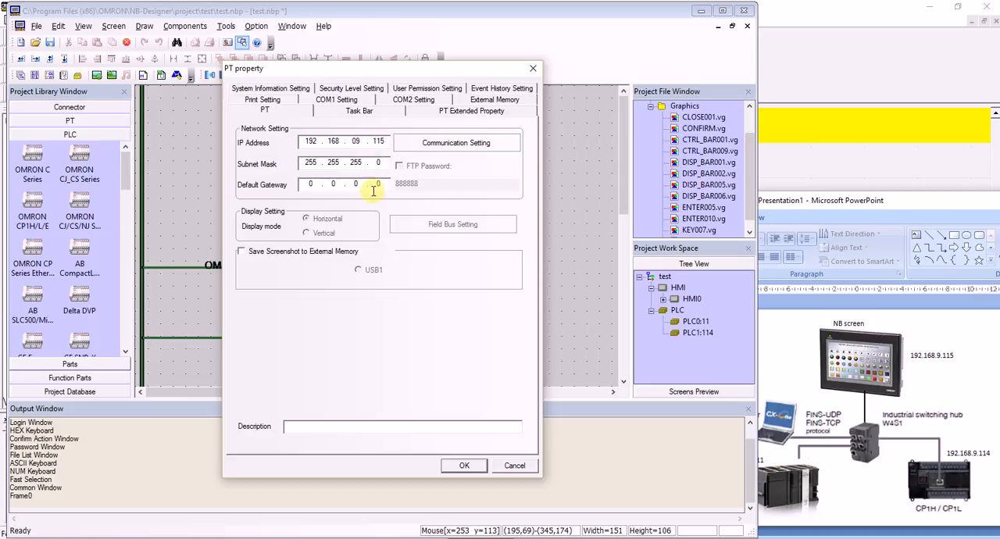
# Add HMI0 to the panel's communication settings using the OMRON CP Series Ethernet UDP protocol and node ID 115.
pyautogui.click(428, 145)
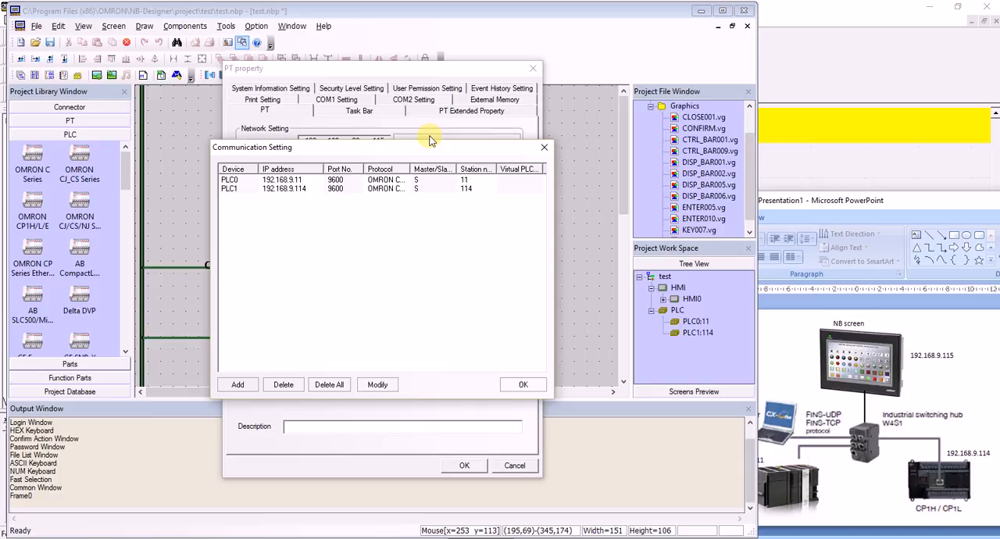
pyautogui.click(237, 386)
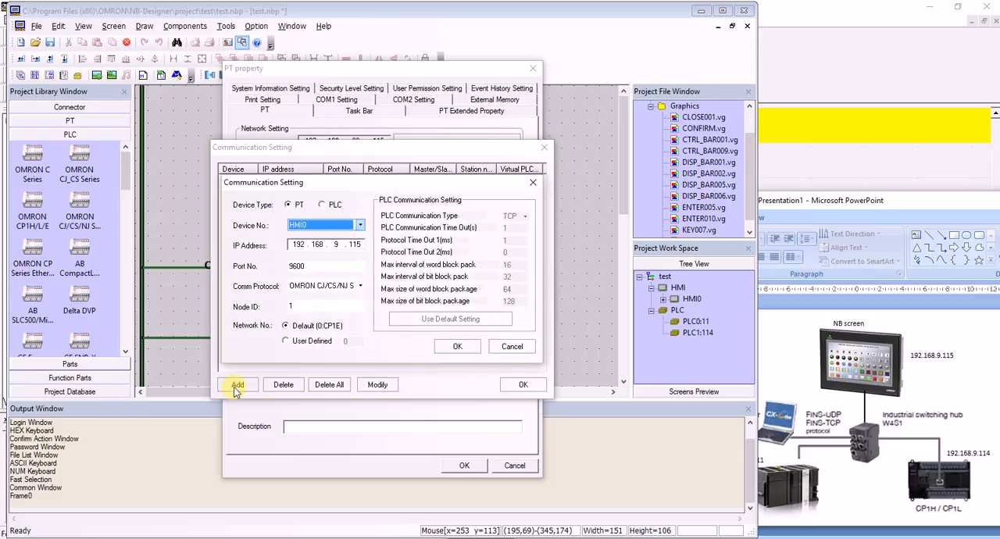
pyautogui.click(342, 286)
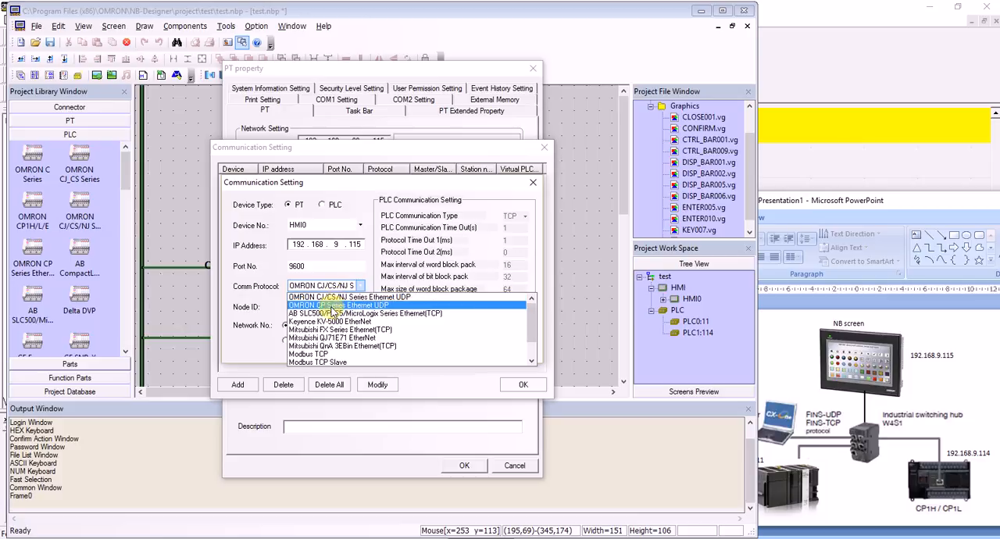
pyautogui.click(332, 305)
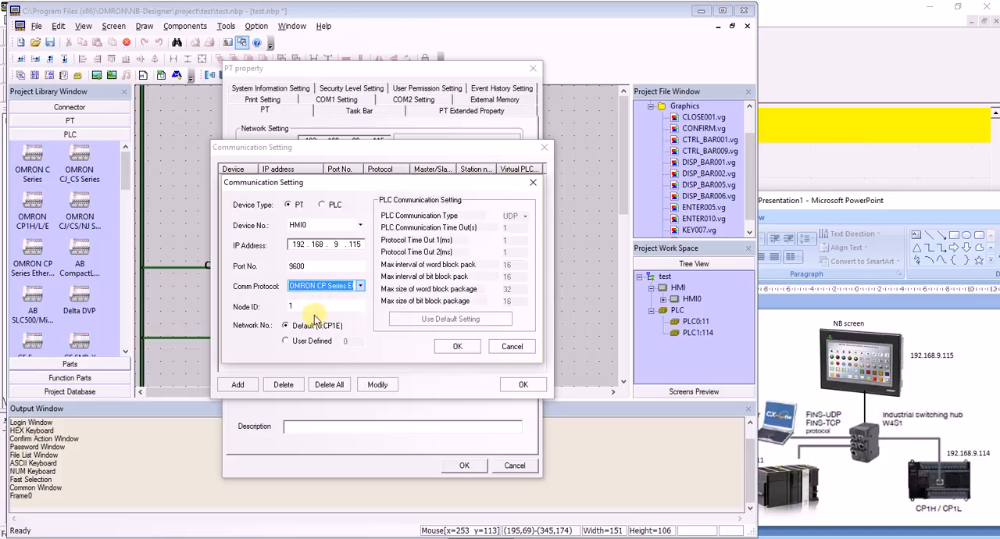
pyautogui.doubleClick(309, 307)
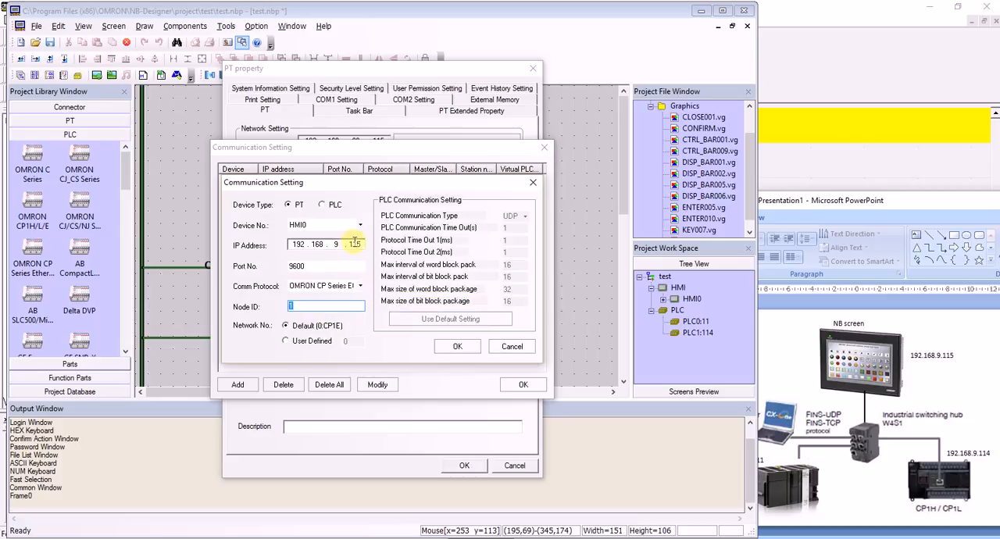
pyautogui.write('115')
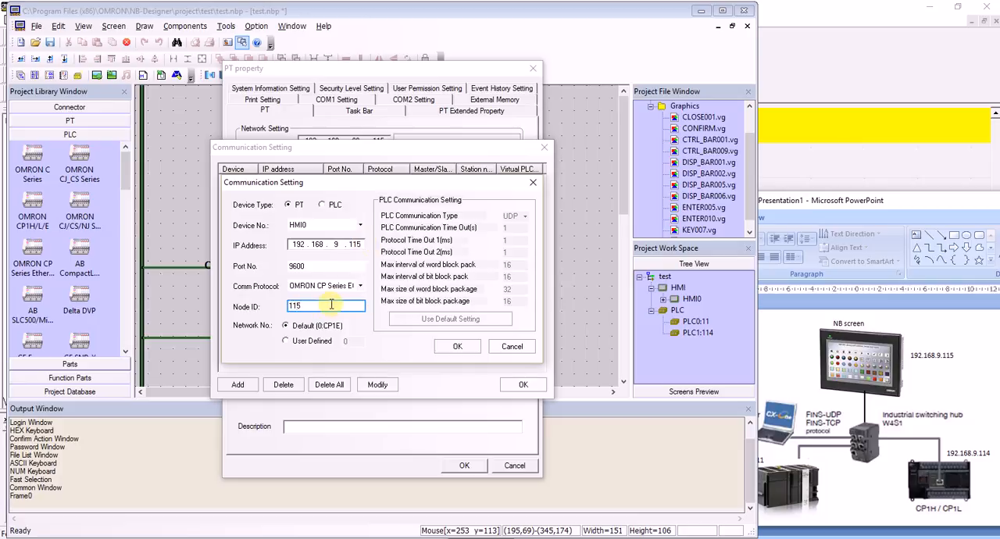
pyautogui.click(449, 347)
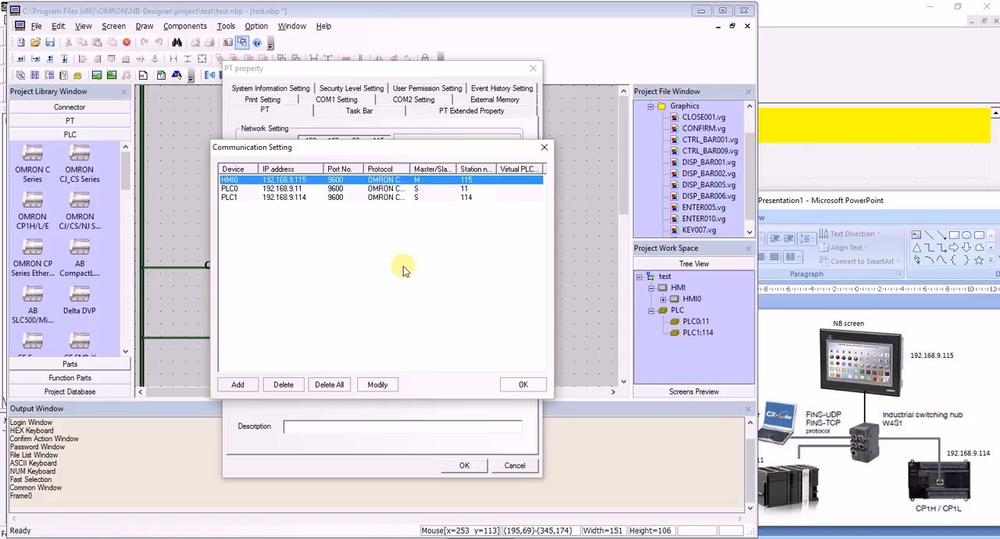
# Add a second HMI0 entry using OMRON CJ/CS/NJ Series Ethernet UDP and node ID 115, and apply the panel's properties.
pyautogui.click(238, 384)
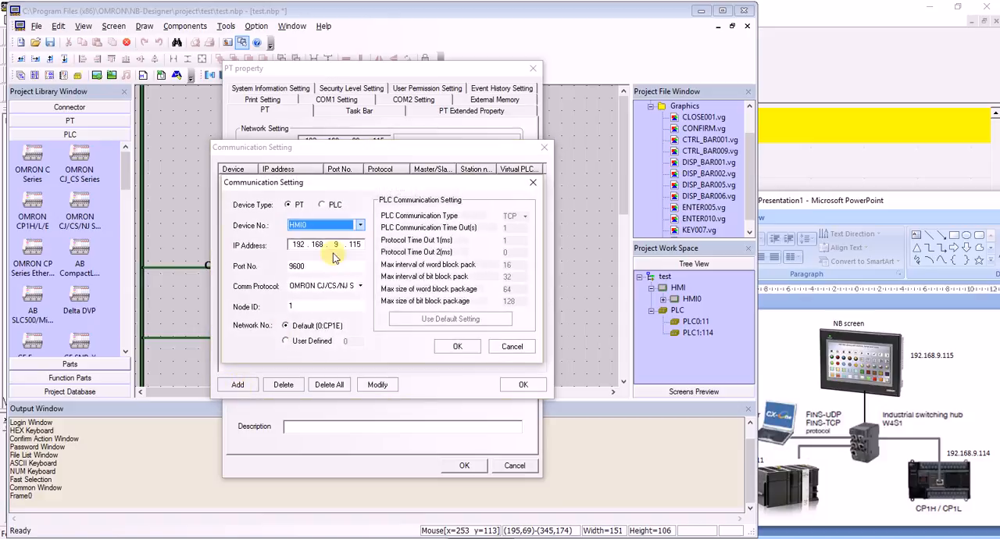
pyautogui.click(331, 290)
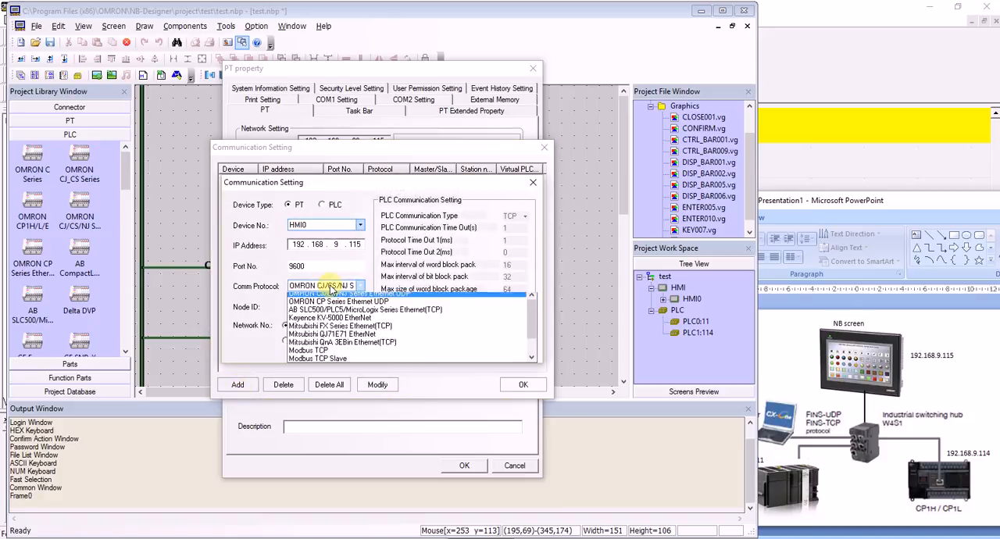
pyautogui.click(335, 298)
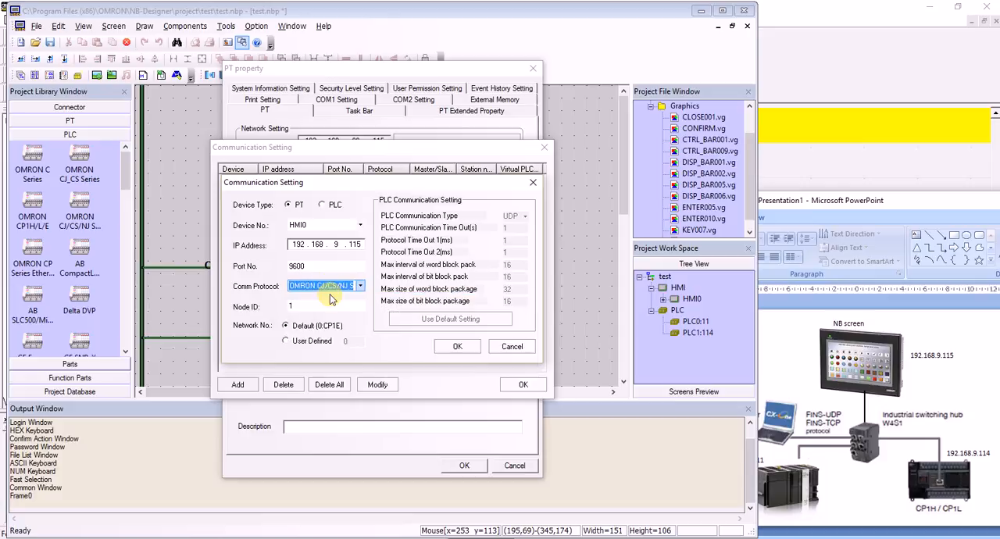
pyautogui.press('Tab')
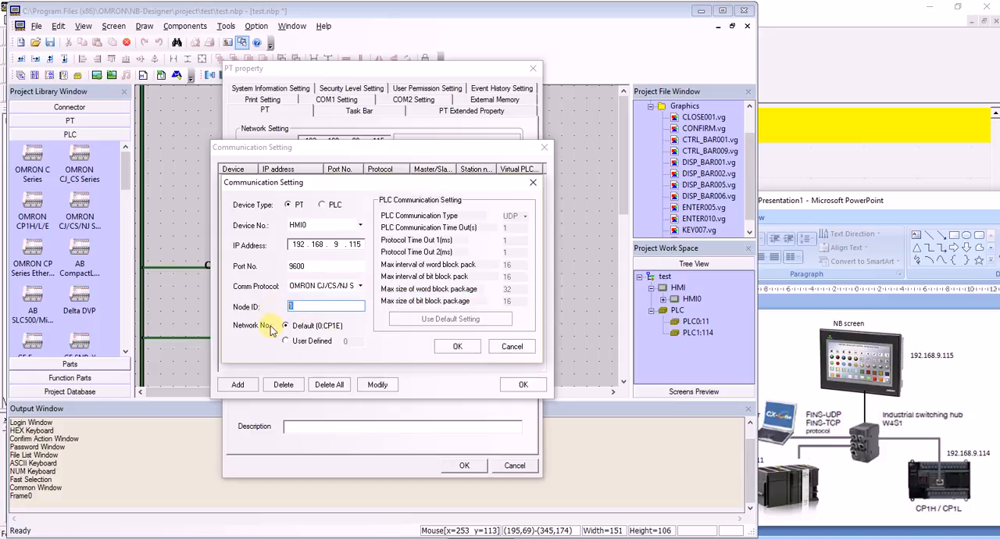
pyautogui.click(454, 347)
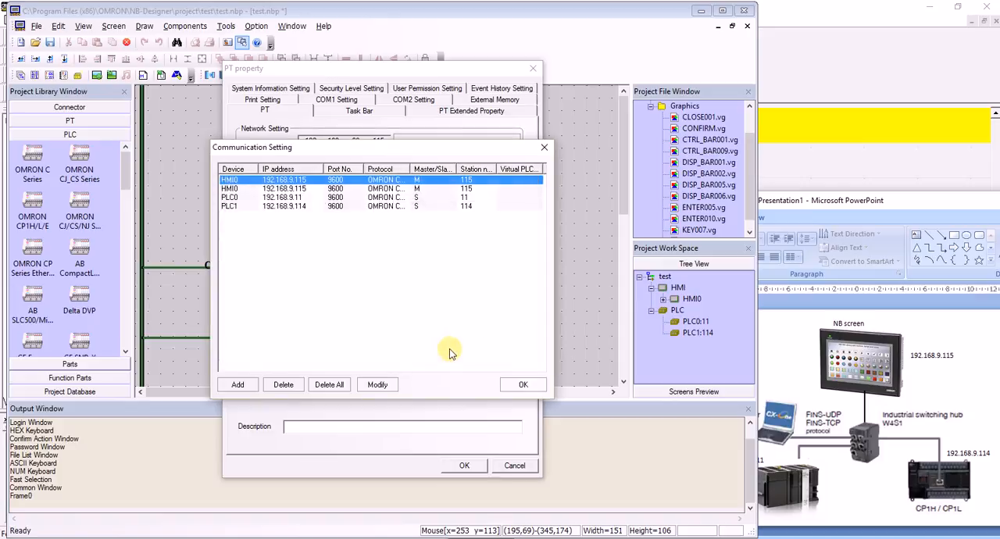
pyautogui.click(525, 386)
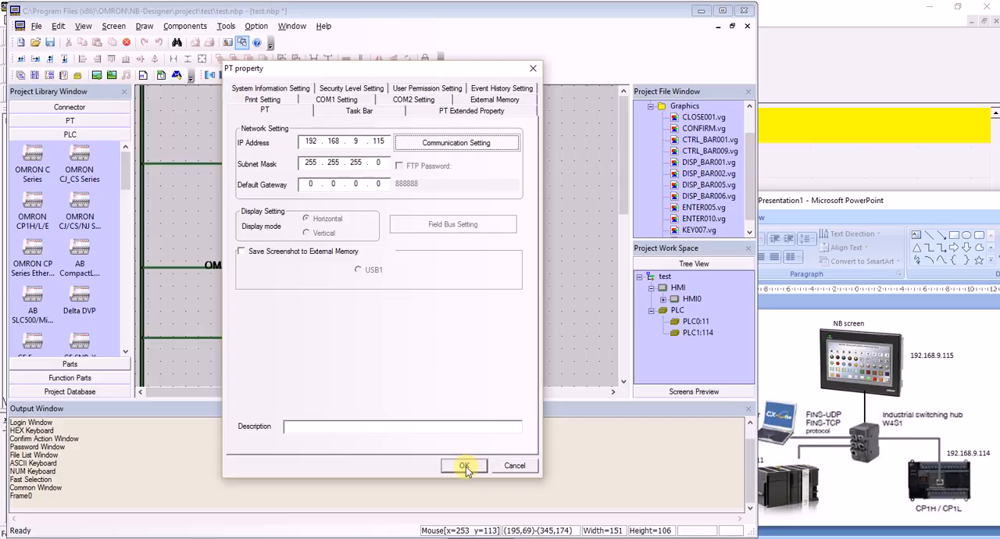
pyautogui.click(464, 466)
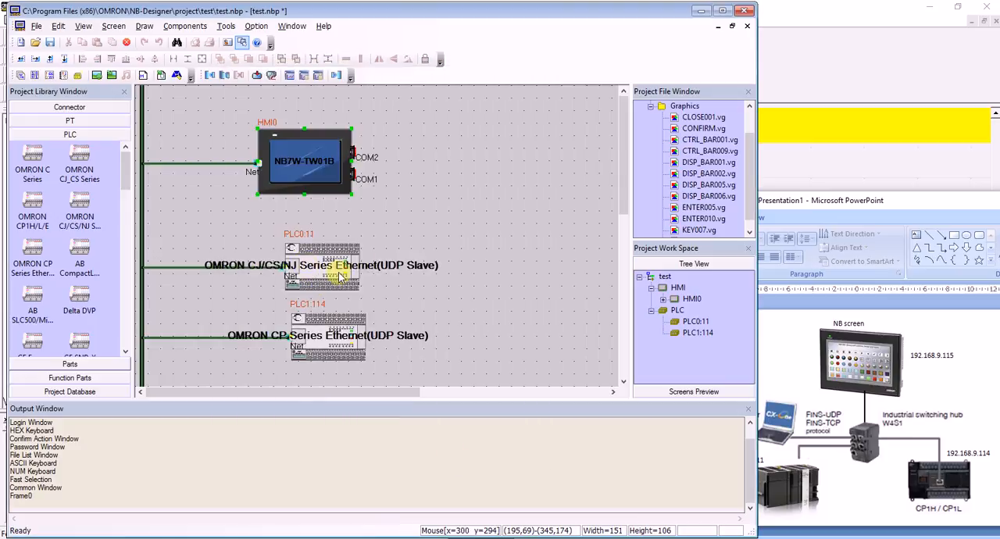
# Open HMI0 for screen editing and display its Common Window.
pyautogui.doubleClick(687, 300)
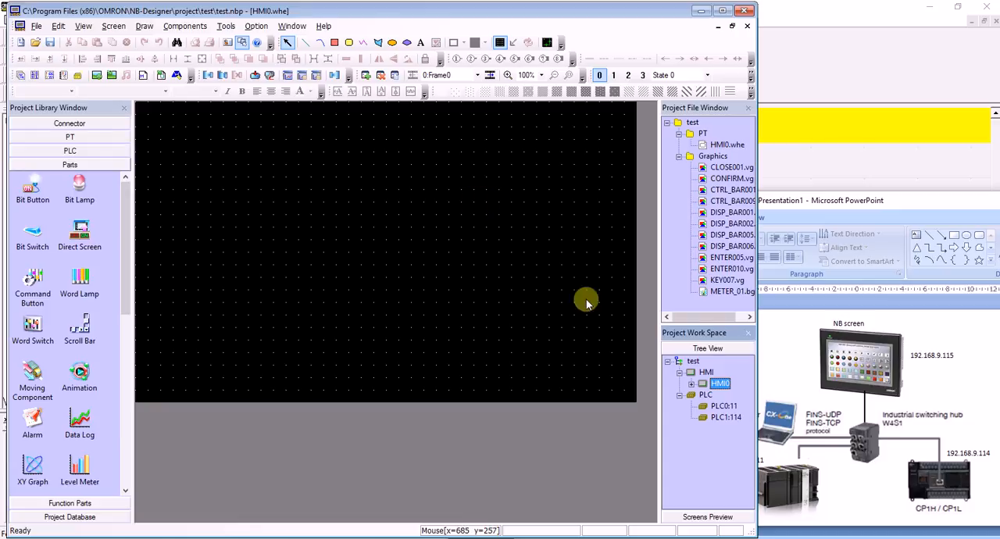
pyautogui.click(692, 383)
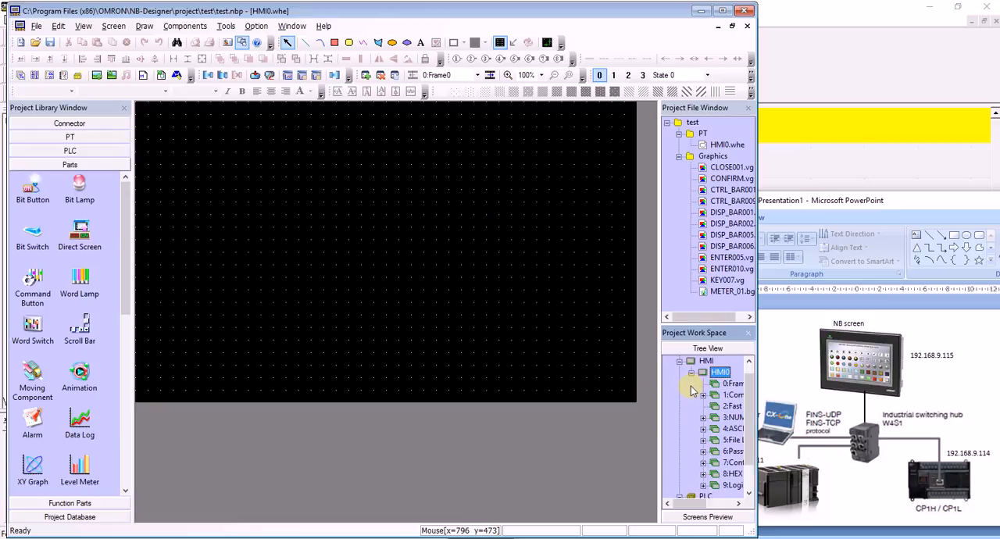
pyautogui.doubleClick(730, 395)
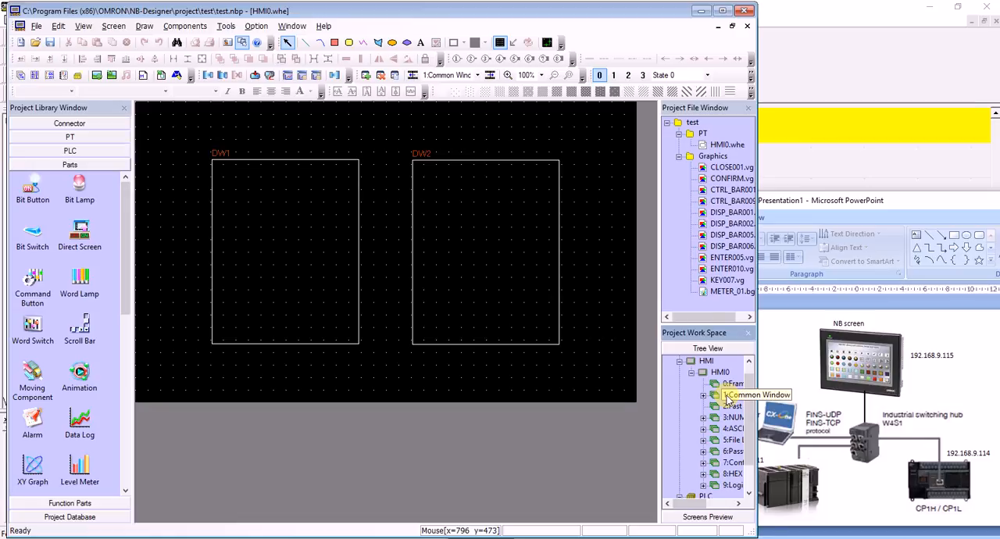
pyautogui.click(726, 397)
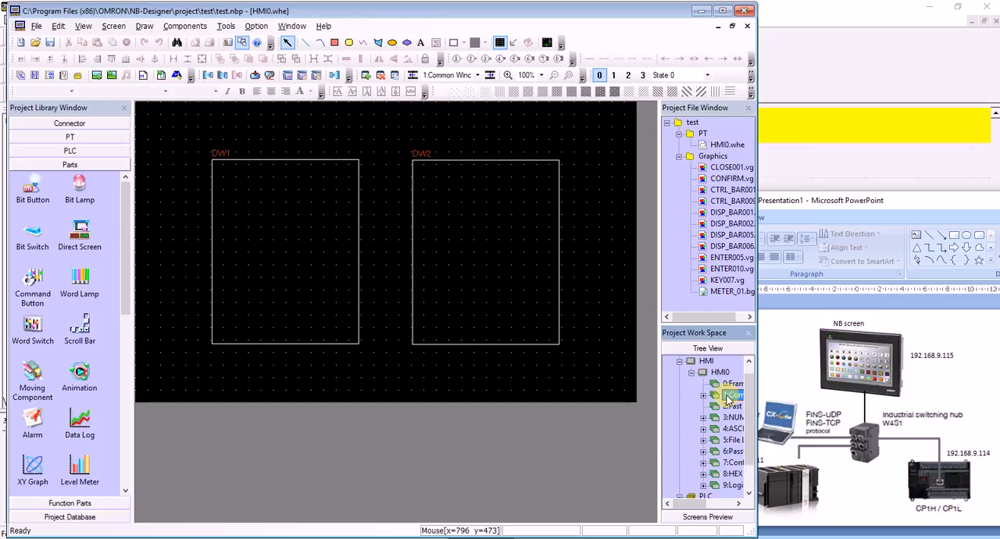
pyautogui.click(727, 396)
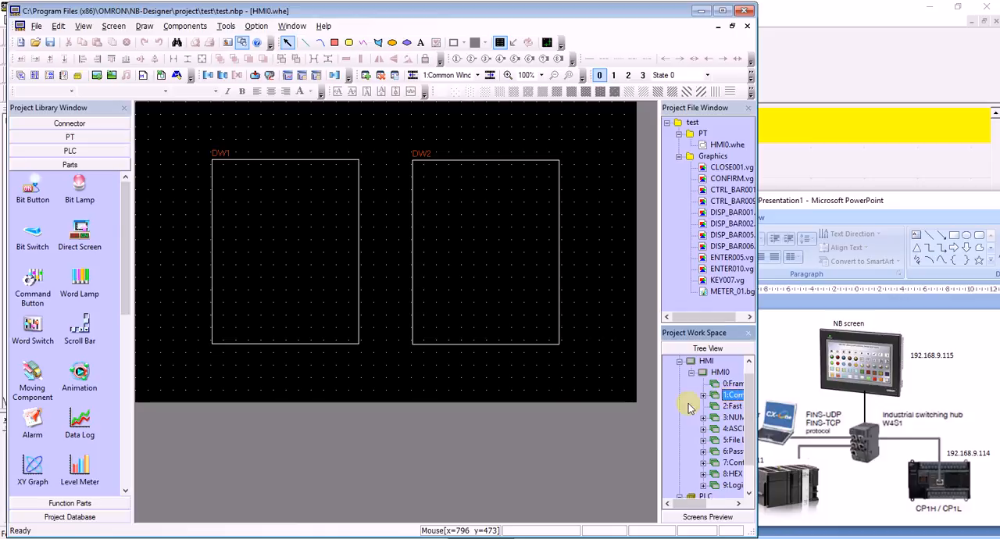
# Add a Timer part to the Common Window with an execution cycle of 10 x100ms.
pyautogui.click(82, 503)
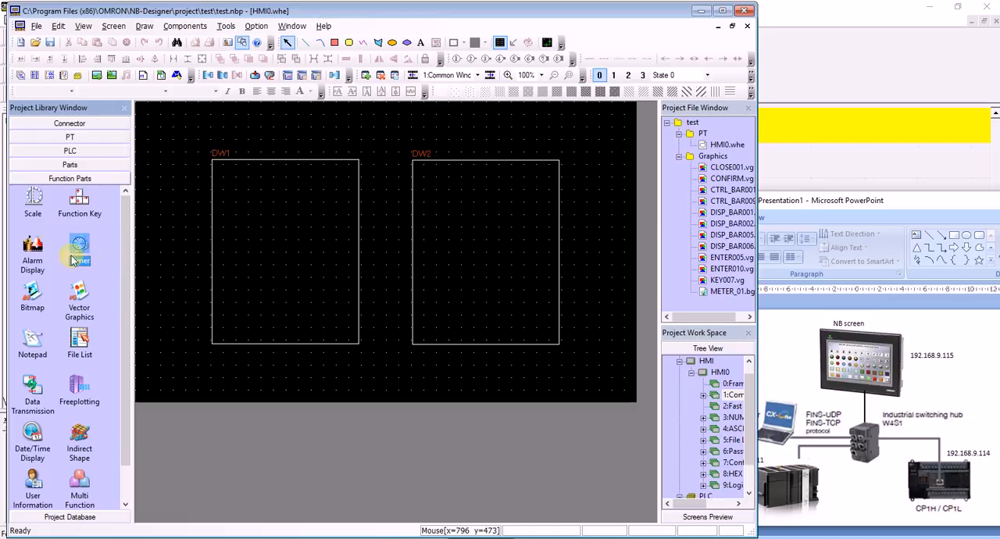
pyautogui.moveTo(80, 247); pyautogui.dragTo(171, 138)
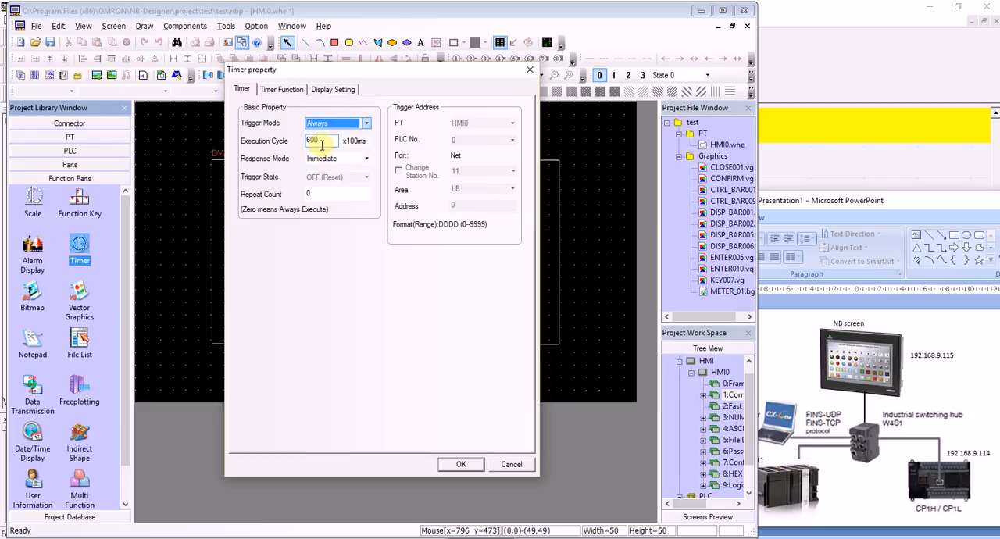
pyautogui.moveTo(322, 142); pyautogui.dragTo(282, 164)
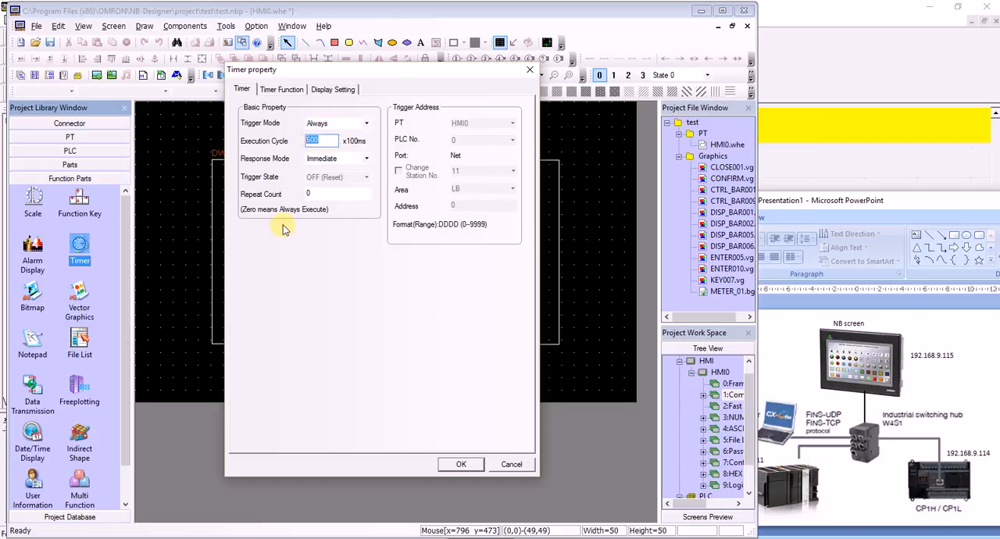
pyautogui.write('10')
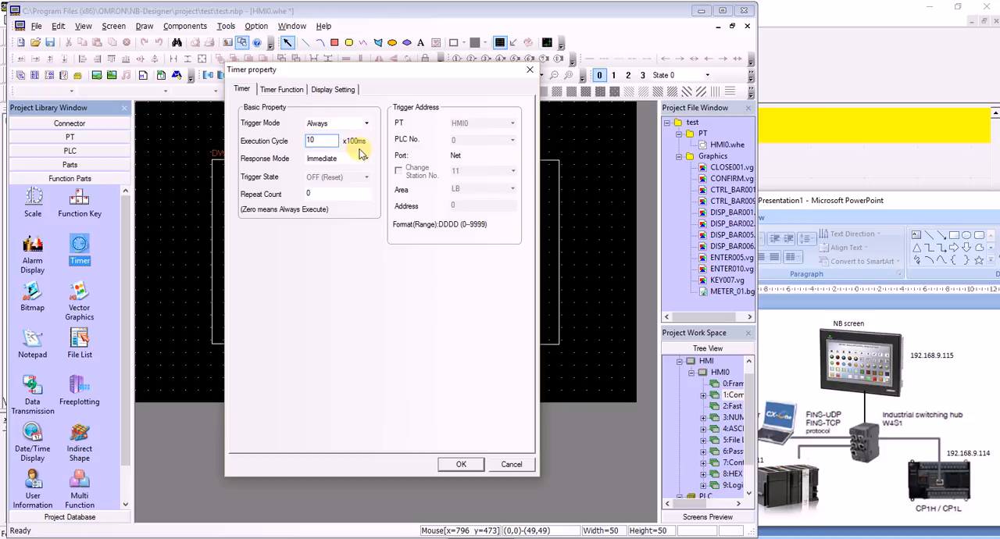
# Set the timer's function to Data Transmission with memory type Word and a data length of 2.
pyautogui.click(267, 89)
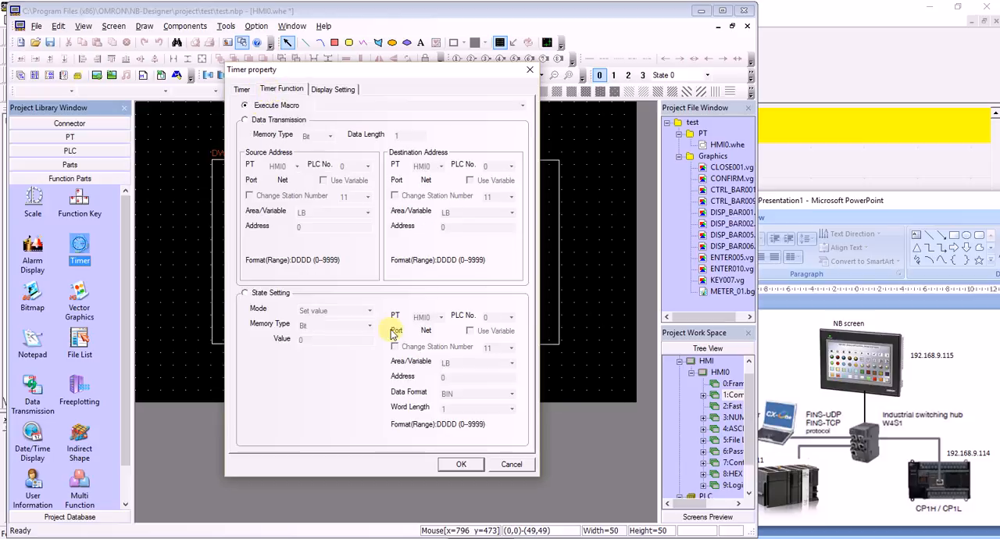
pyautogui.click(247, 121)
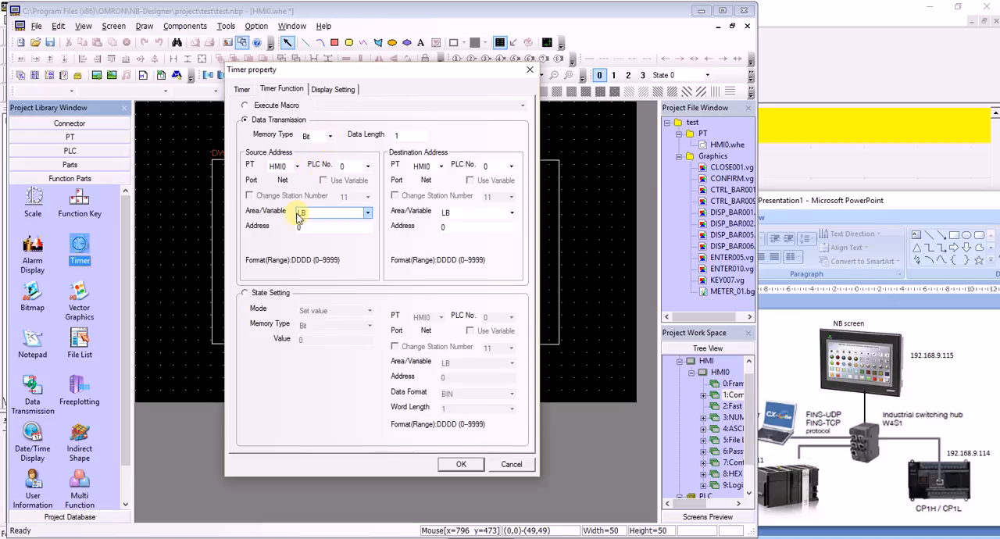
pyautogui.click(329, 136)
pyautogui.click(319, 157)
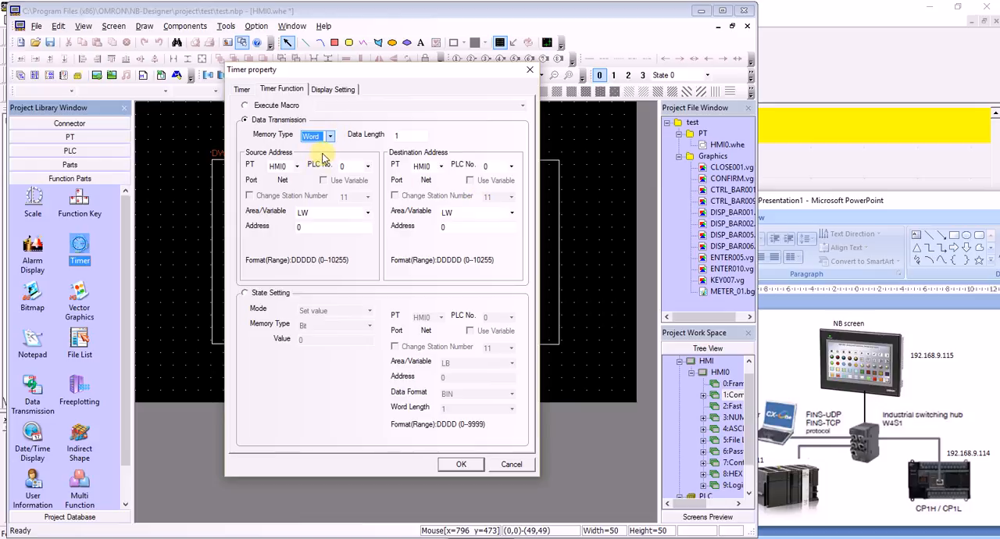
pyautogui.doubleClick(397, 136)
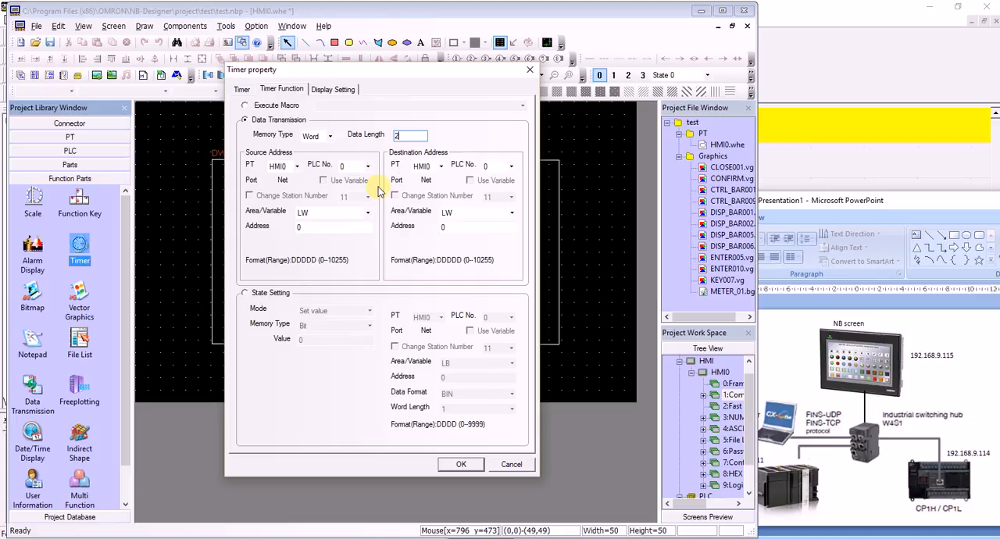
# Apply the timer's properties and place the timer above and to the left of DW1 in the Common Window.
pyautogui.click(367, 167)
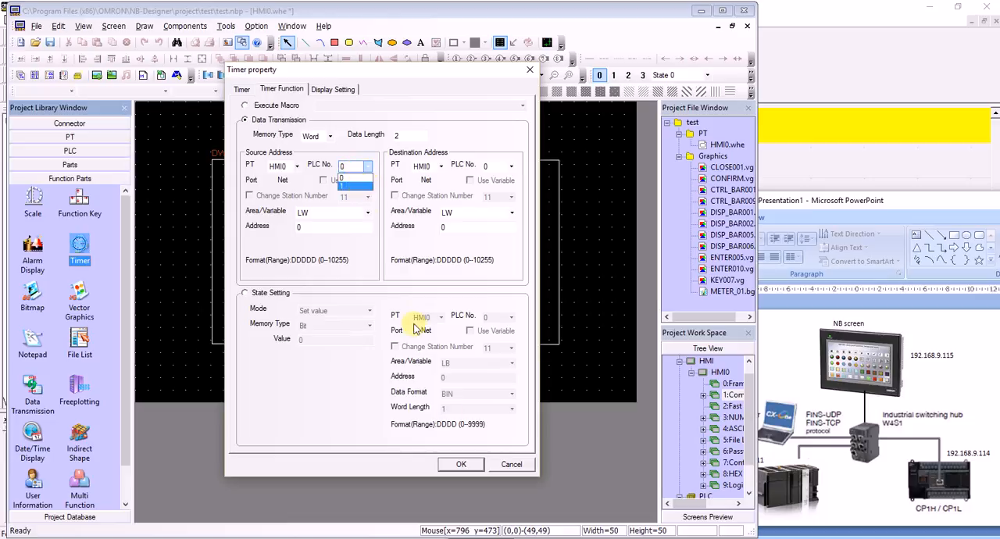
pyautogui.click(461, 467)
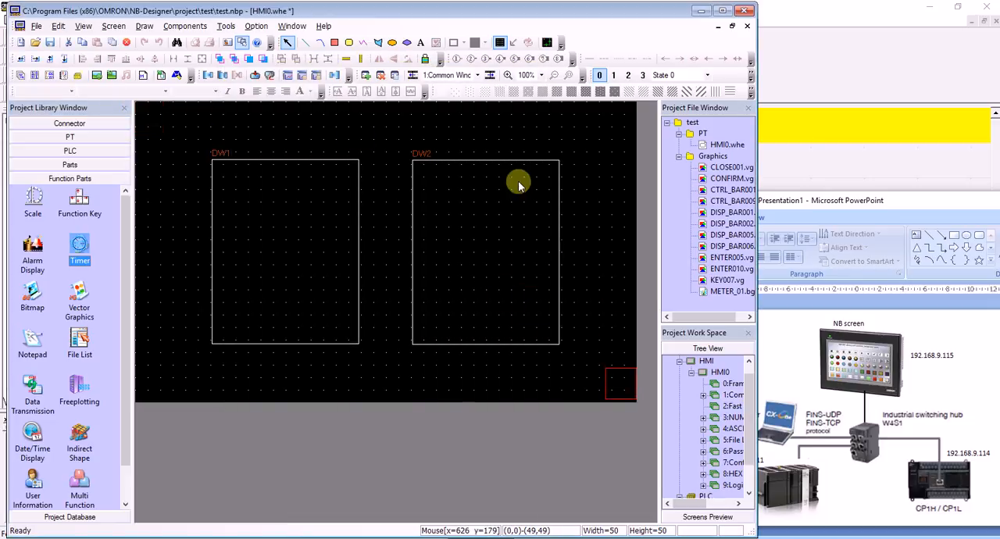
pyautogui.click(157, 113)
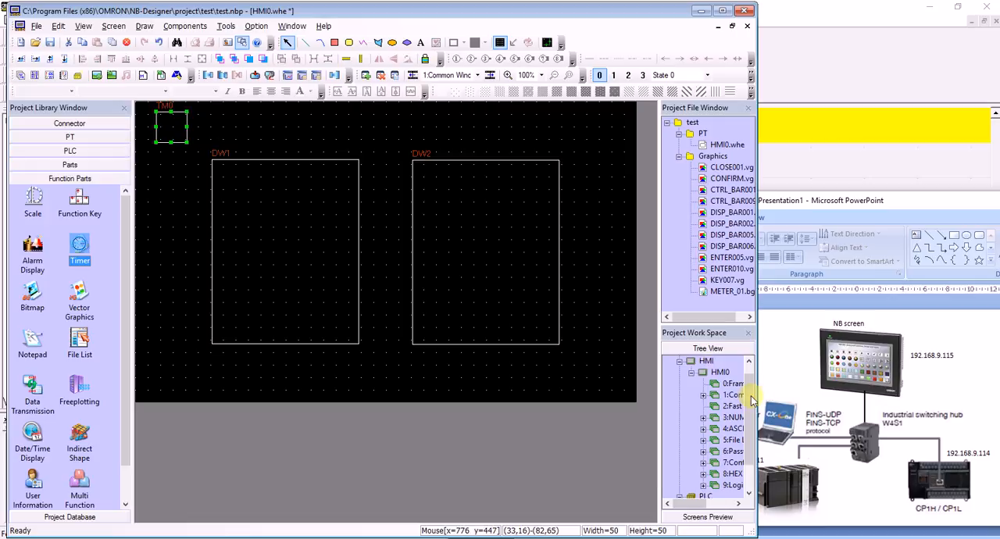
# Check the PLC numbers in the test project's network layout and return to the Common Window.
pyautogui.moveTo(750, 396); pyautogui.dragTo(747, 379)
pyautogui.doubleClick(701, 372)
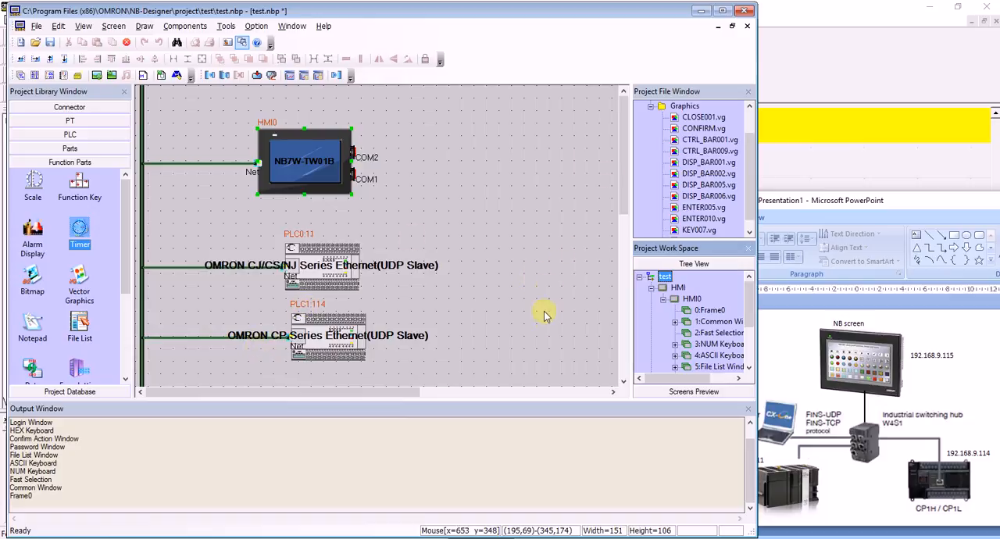
pyautogui.doubleClick(707, 324)
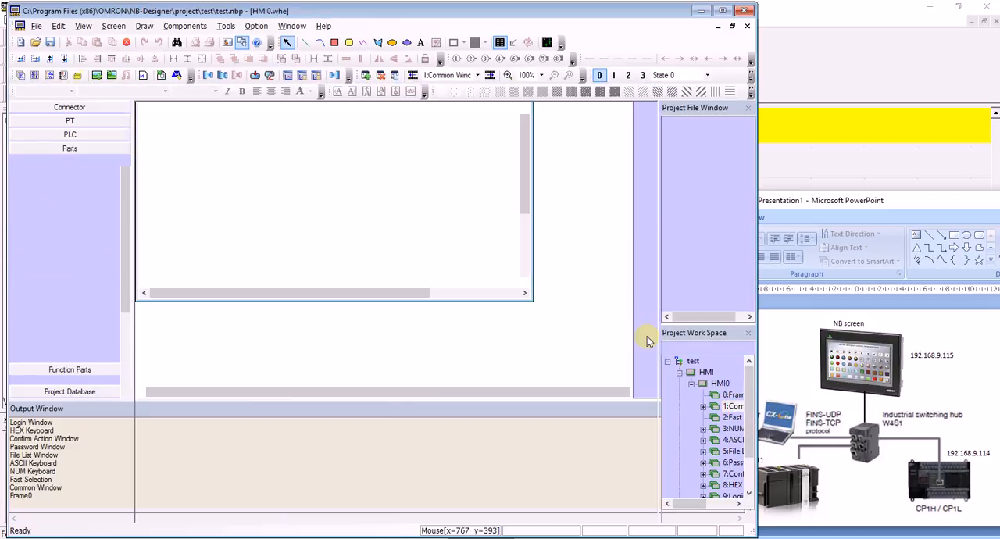
# Set the timer's data transmission source to area W, address 100, on PLC No. 0.
pyautogui.click(180, 141)
pyautogui.doubleClick(180, 142)
pyautogui.click(264, 90)
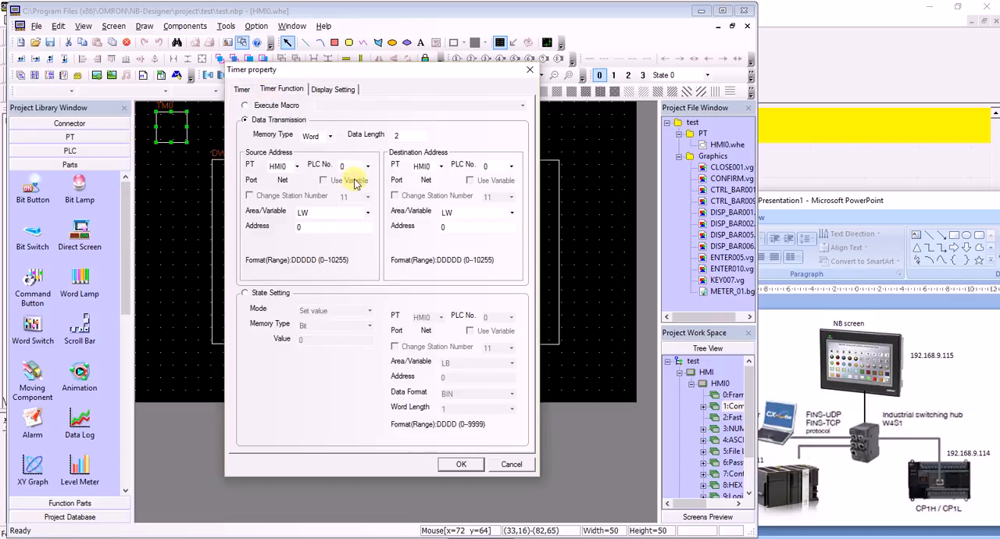
pyautogui.click(312, 213)
pyautogui.scroll(-5, 320, 254)
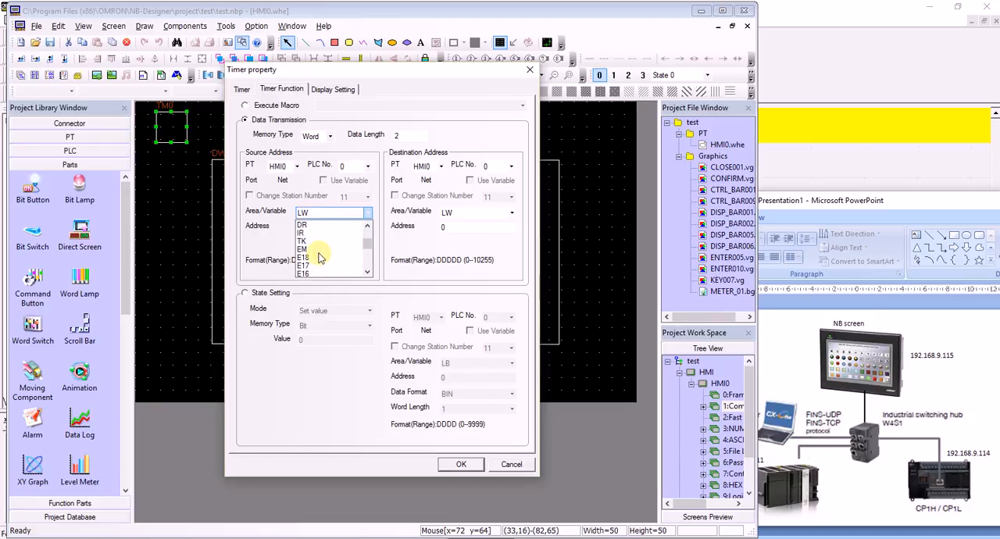
pyautogui.scroll(-6, 321, 259)
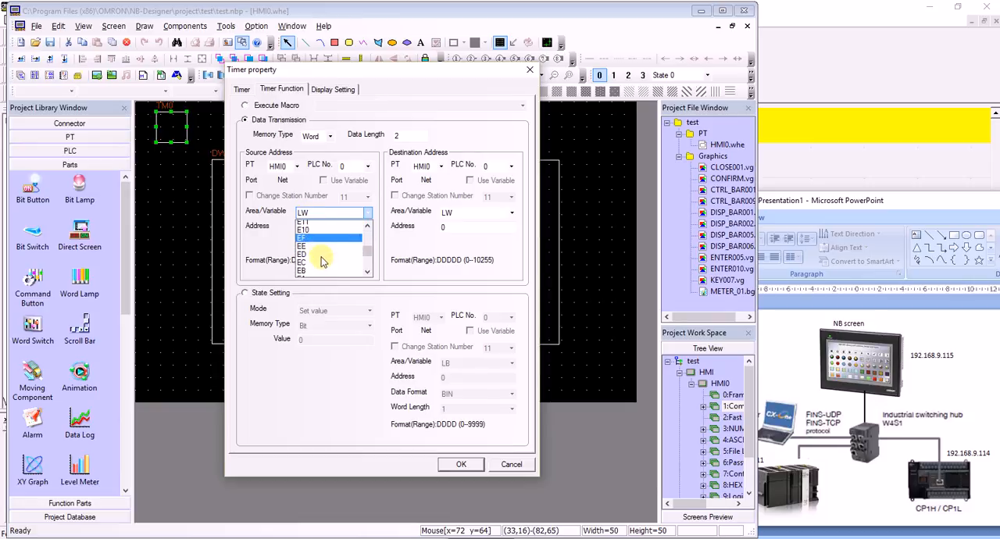
pyautogui.click(324, 267)
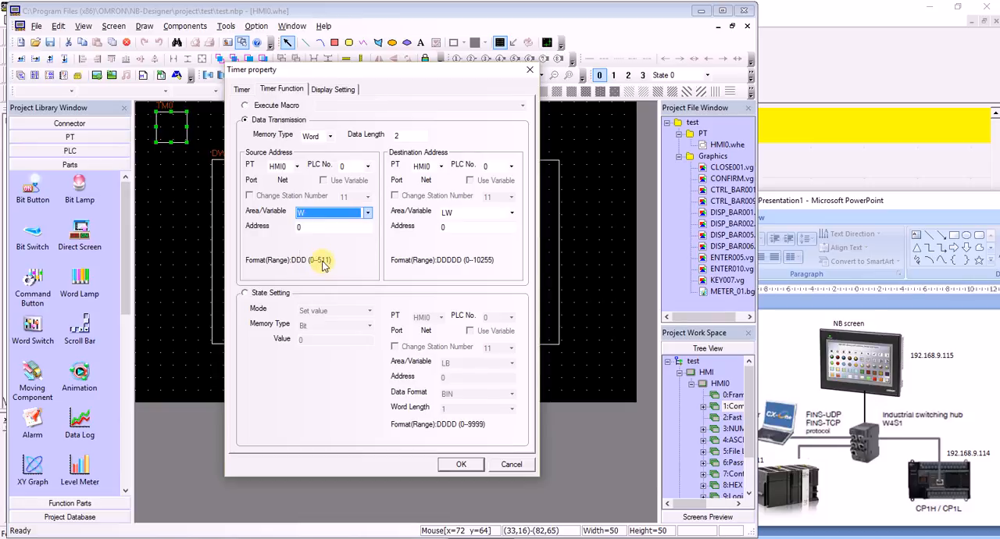
pyautogui.write('1')
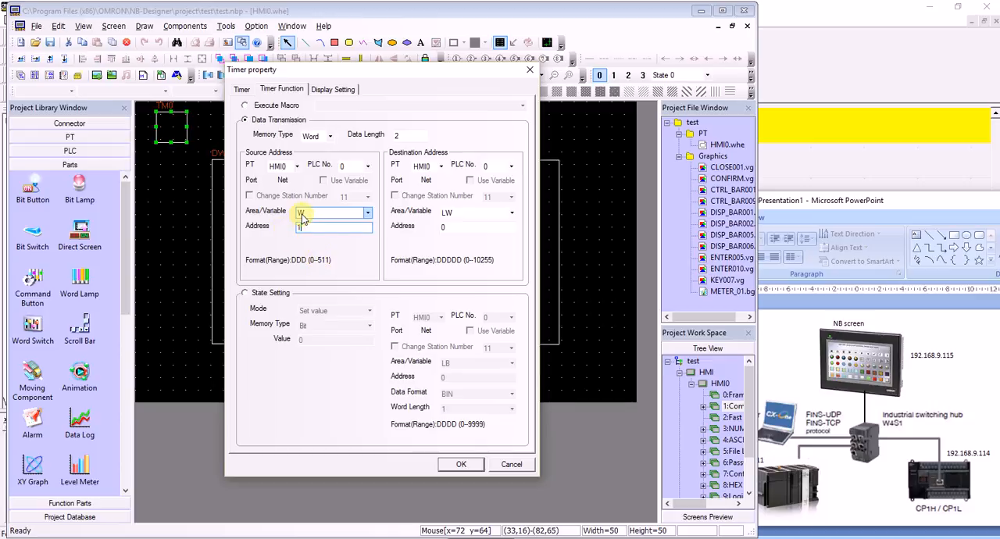
pyautogui.write('00')
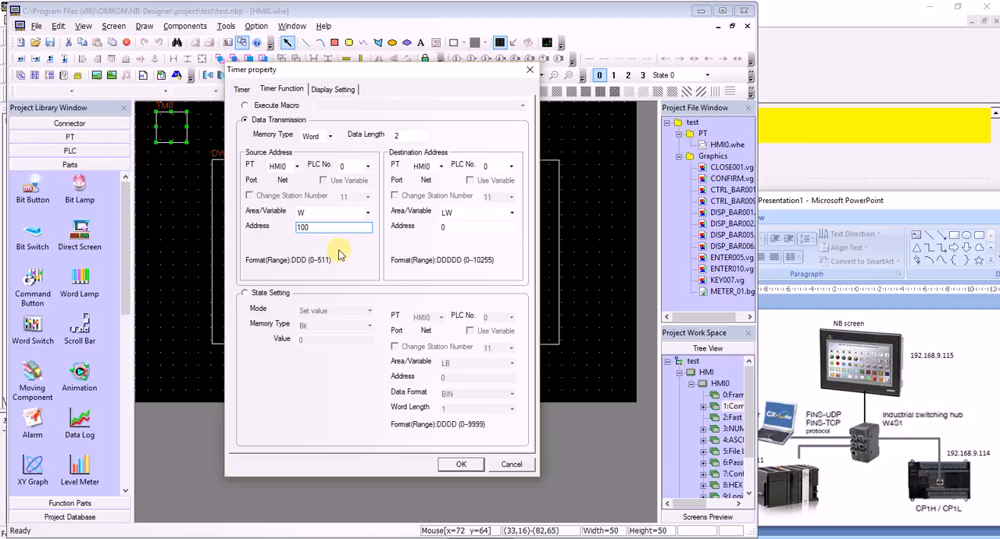
# Set the timer's data transmission destination to area D on PLC No. 1 and apply the timer properties.
pyautogui.click(510, 167)
pyautogui.click(494, 186)
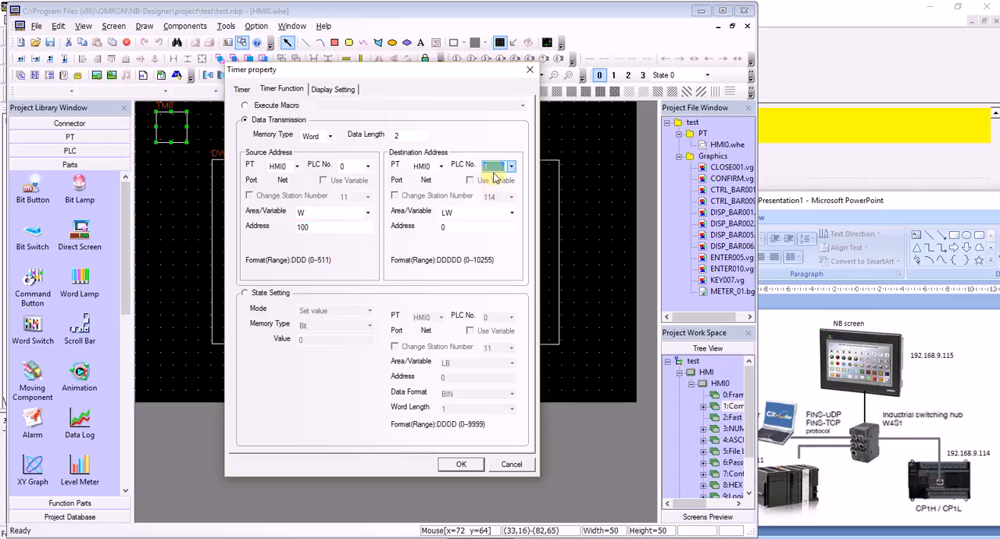
pyautogui.click(468, 214)
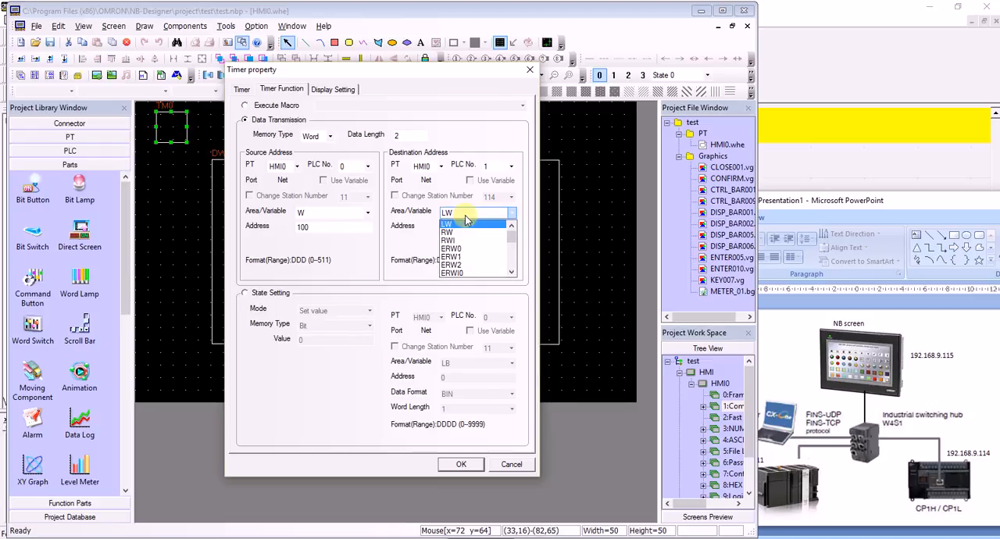
pyautogui.scroll(-6, 471, 243)
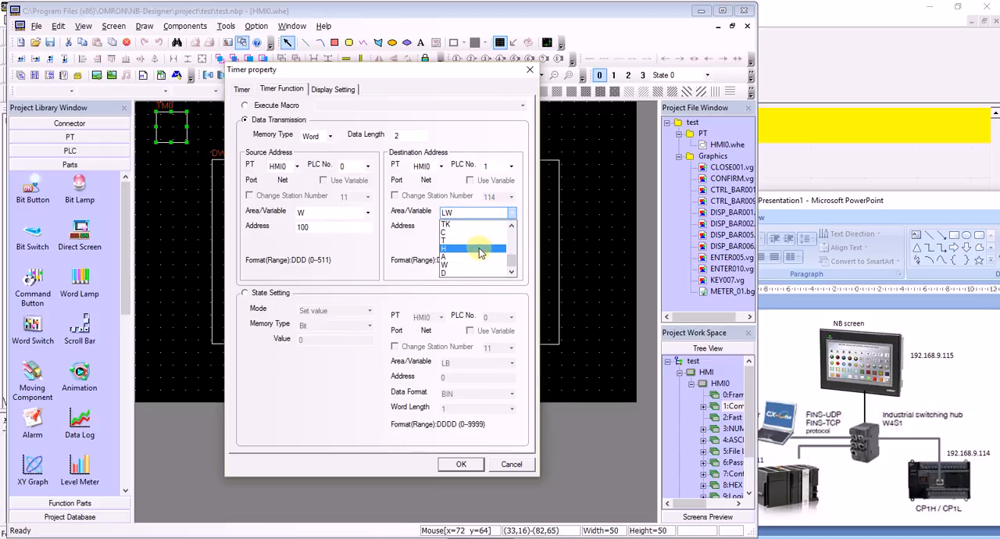
pyautogui.click(466, 273)
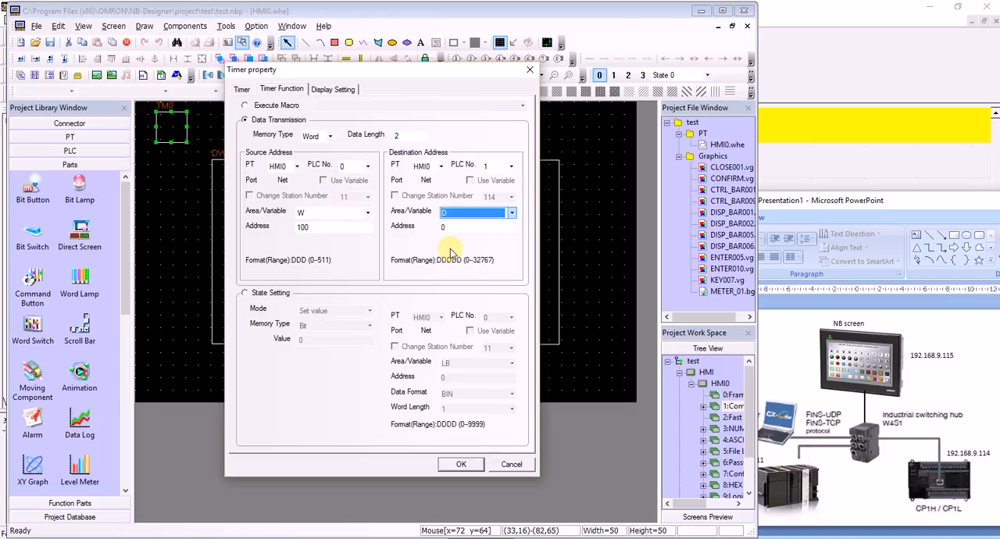
pyautogui.click(460, 466)
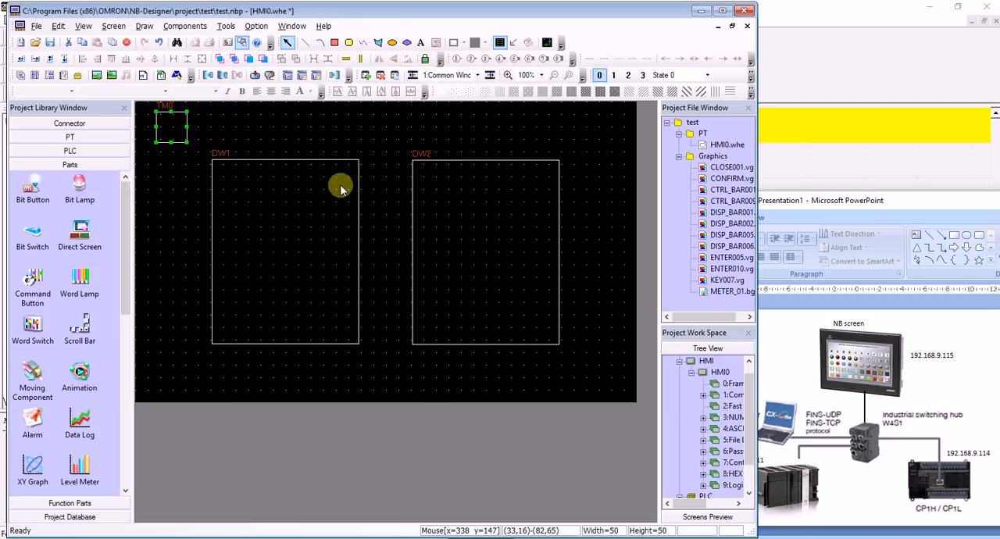
# Configure the project's download device as Ethernet with IP address 192.168.9.115.
pyautogui.click(268, 75)
pyautogui.click(414, 242)
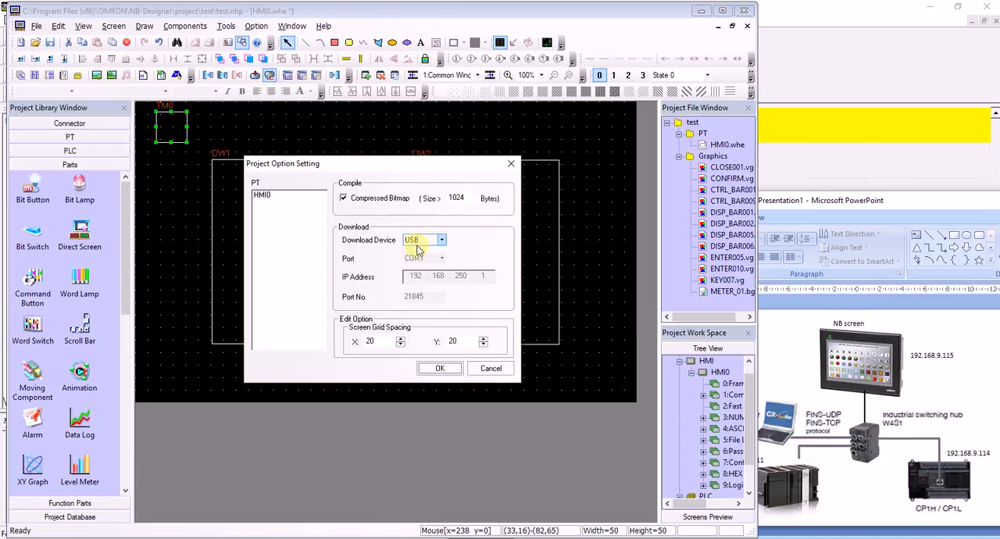
pyautogui.click(412, 251)
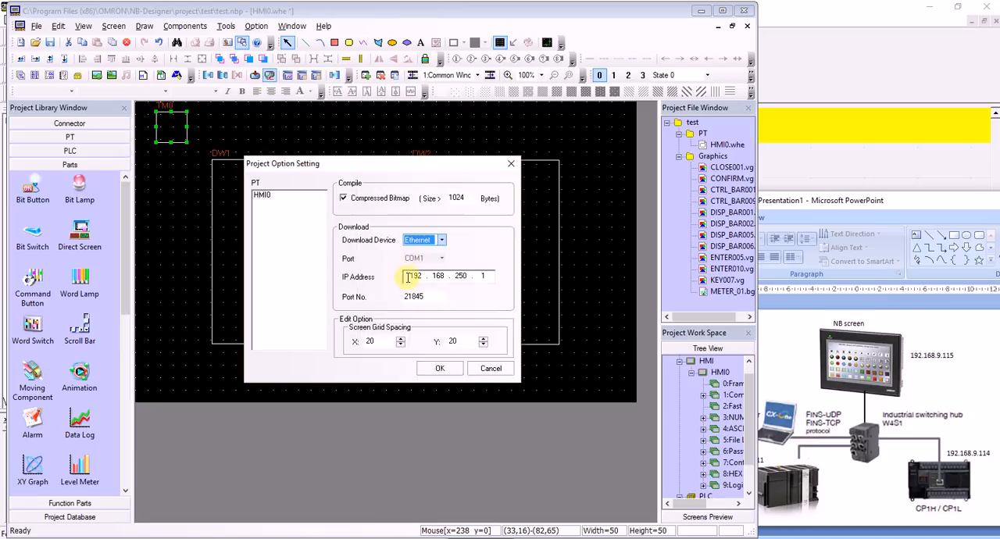
pyautogui.doubleClick(459, 277)
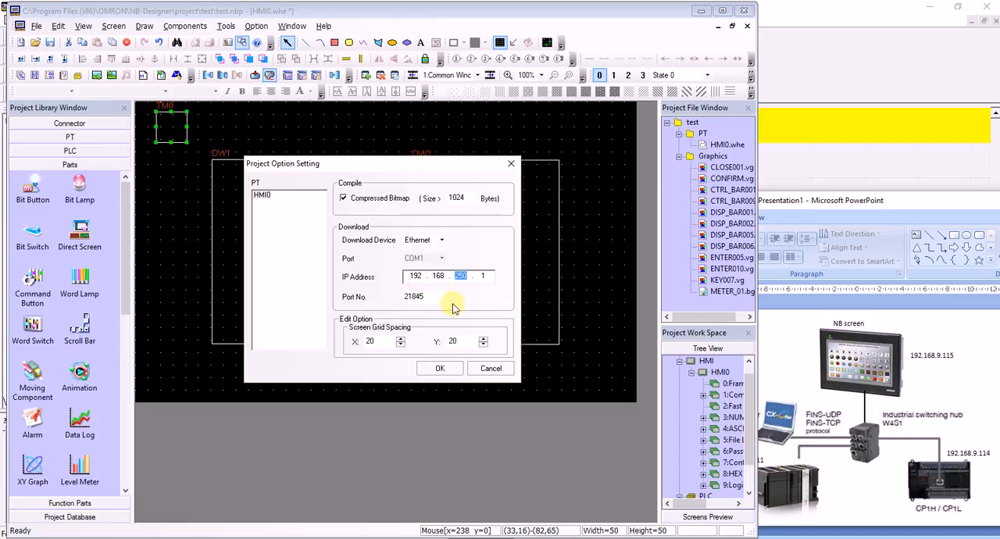
pyautogui.write('009')
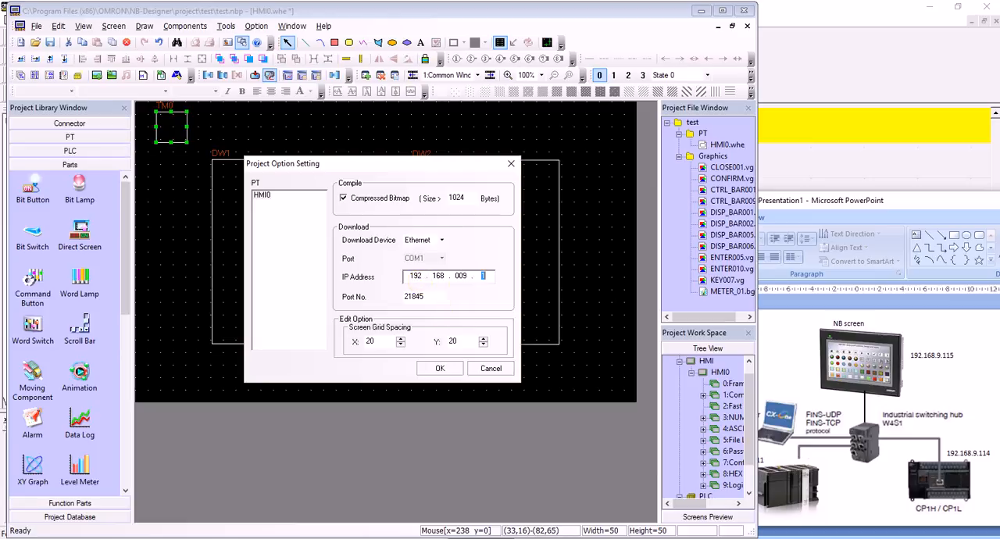
pyautogui.click(442, 368)
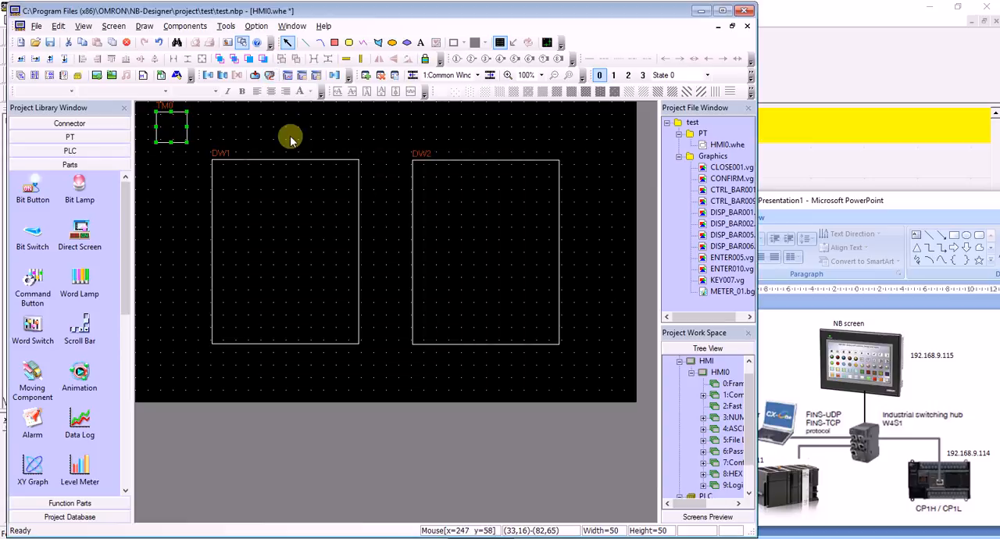
# Compile the test project and download its project data to HMI0, accepting deletion of the target's event histories.
pyautogui.click(256, 78)
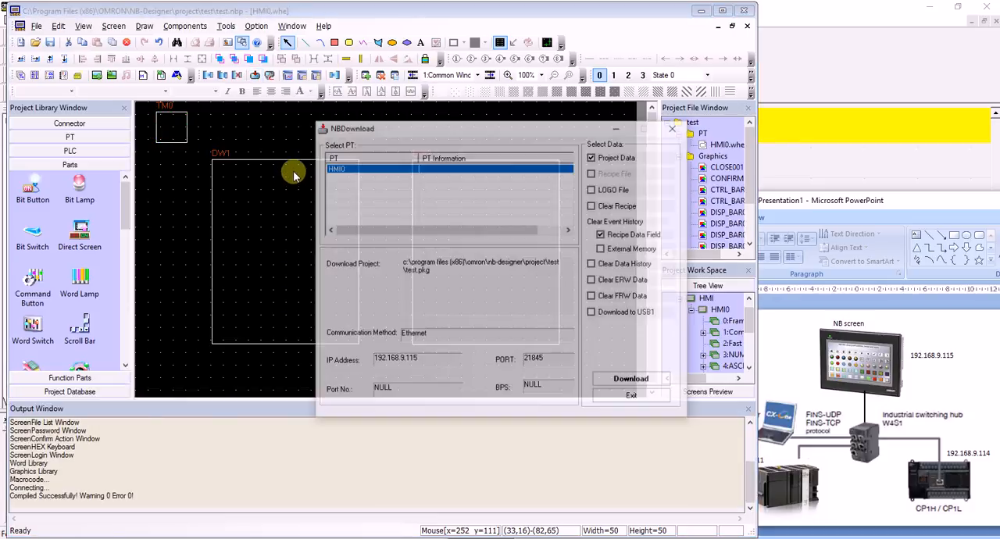
pyautogui.click(603, 380)
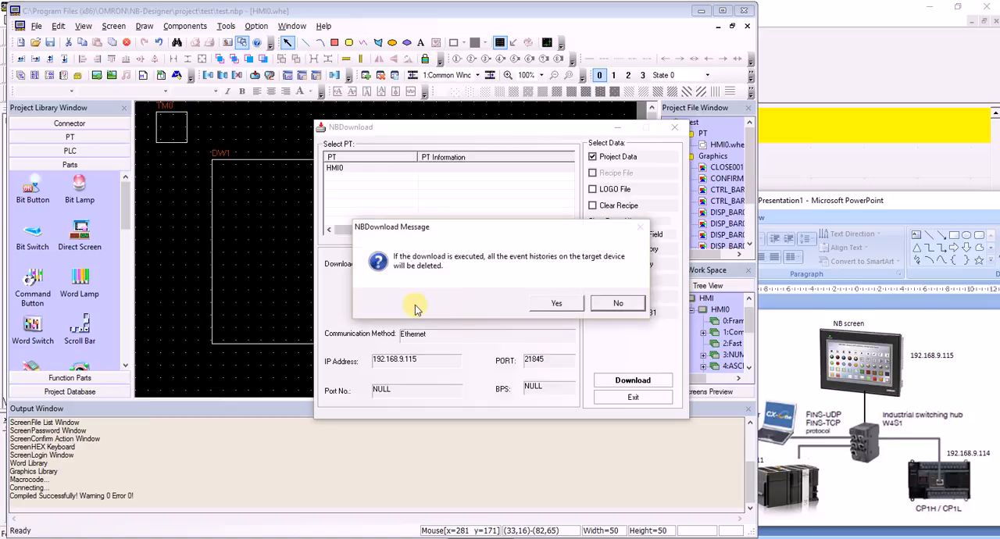
pyautogui.click(556, 306)
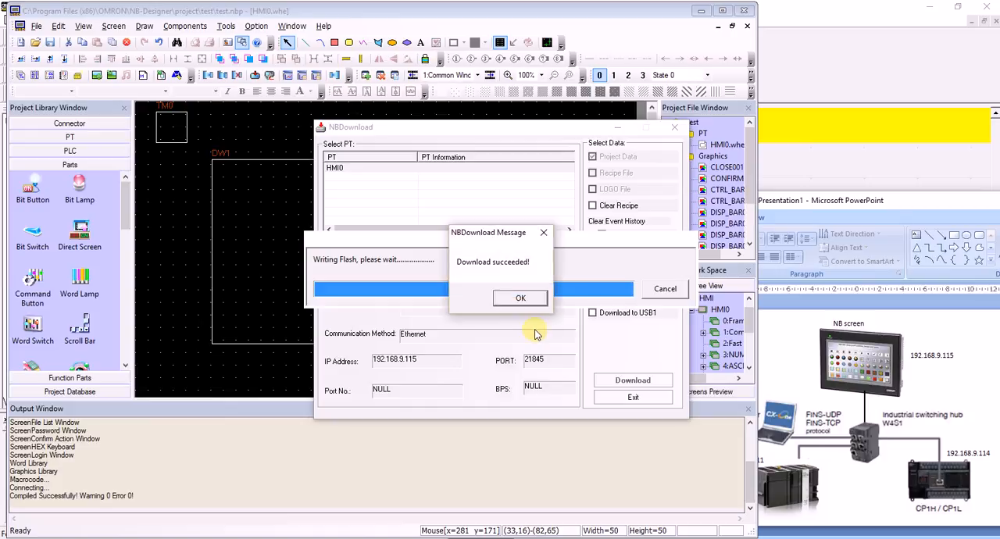
pyautogui.click(520, 298)
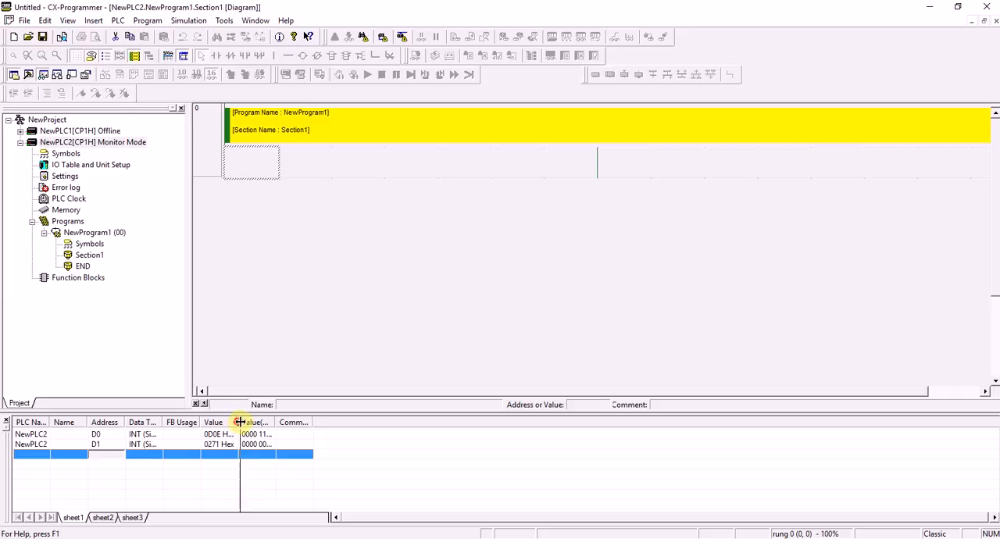
# Widen the watch sheet's Value column in CX-Programmer and display NewPLC2's D0 and D1 values in decimal.
pyautogui.moveTo(236, 422); pyautogui.dragTo(270, 422)
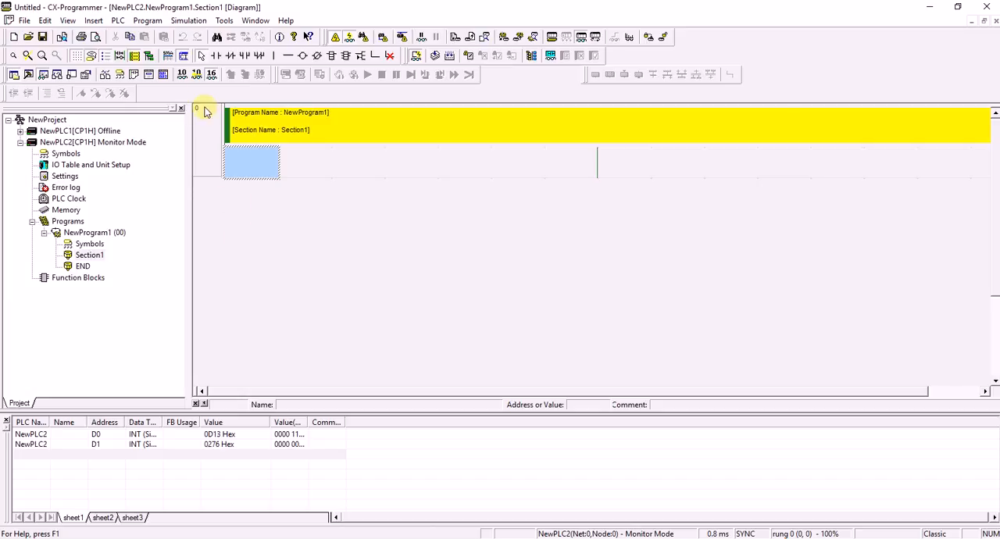
pyautogui.click(182, 74)
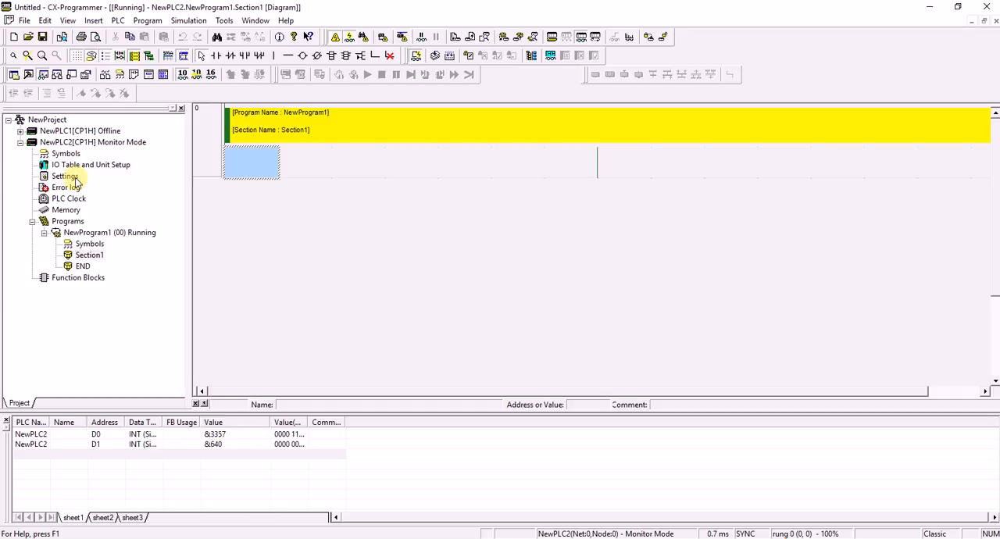
pyautogui.click(882, 538)
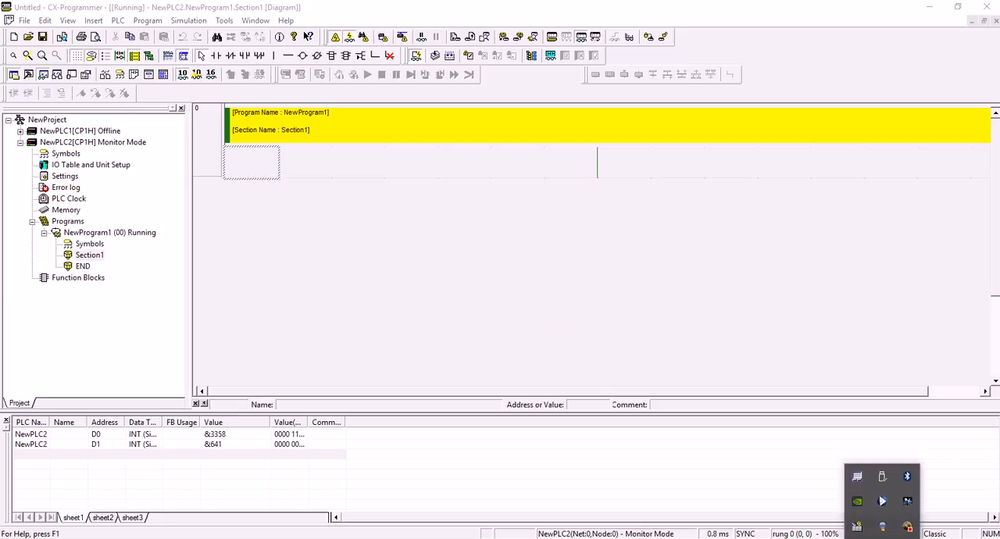
pyautogui.rightClick(882, 504)
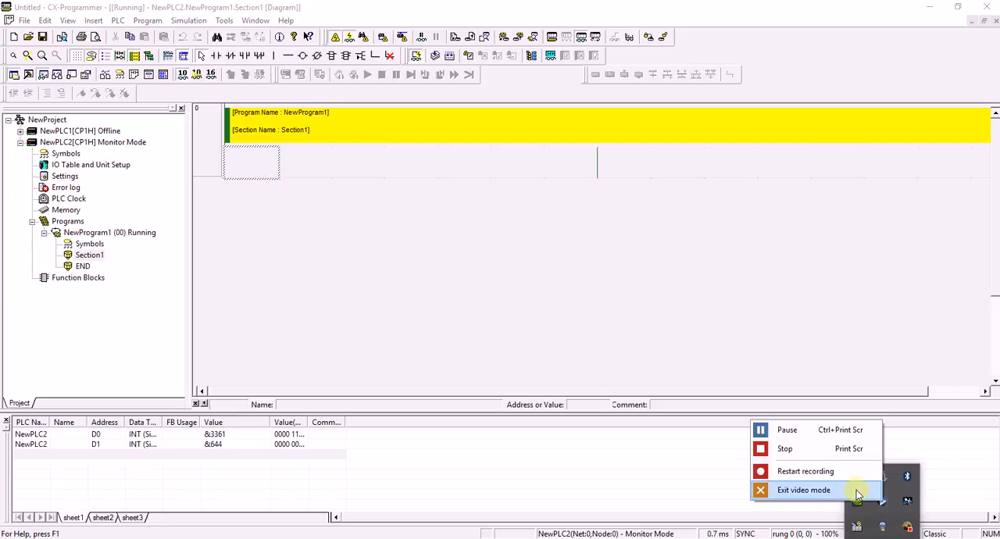